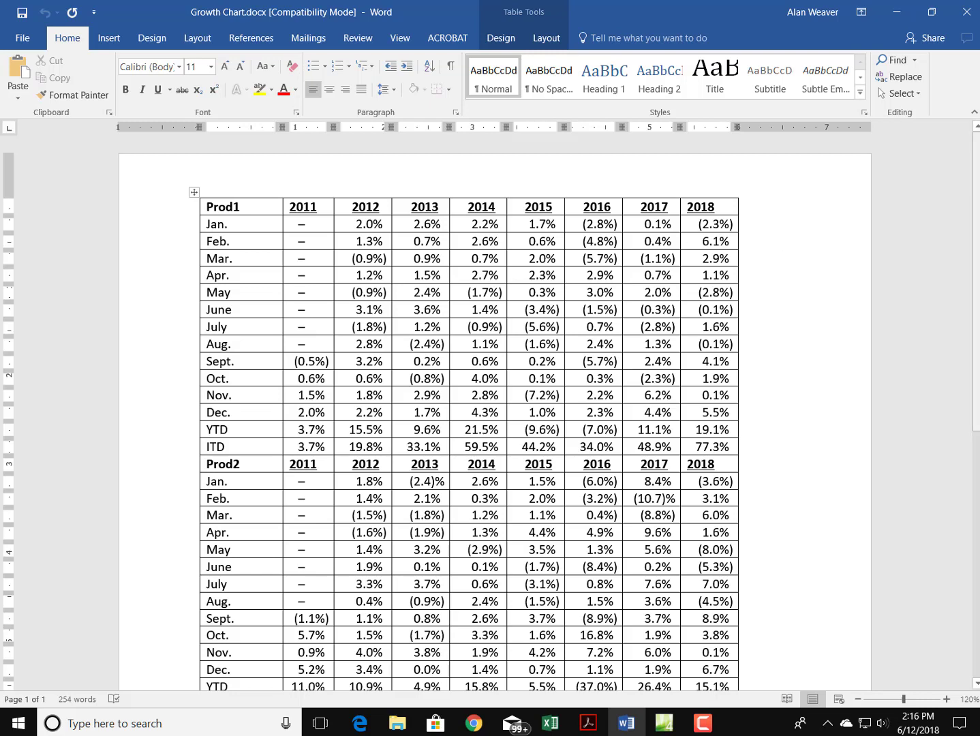
# Copy the whole Prod1 and Prod2 table from the Word document and paste it at cell A1 of the Excel sheet.
pyautogui.scroll(-8, 978, 368)
pyautogui.scroll(6, 977, 369)
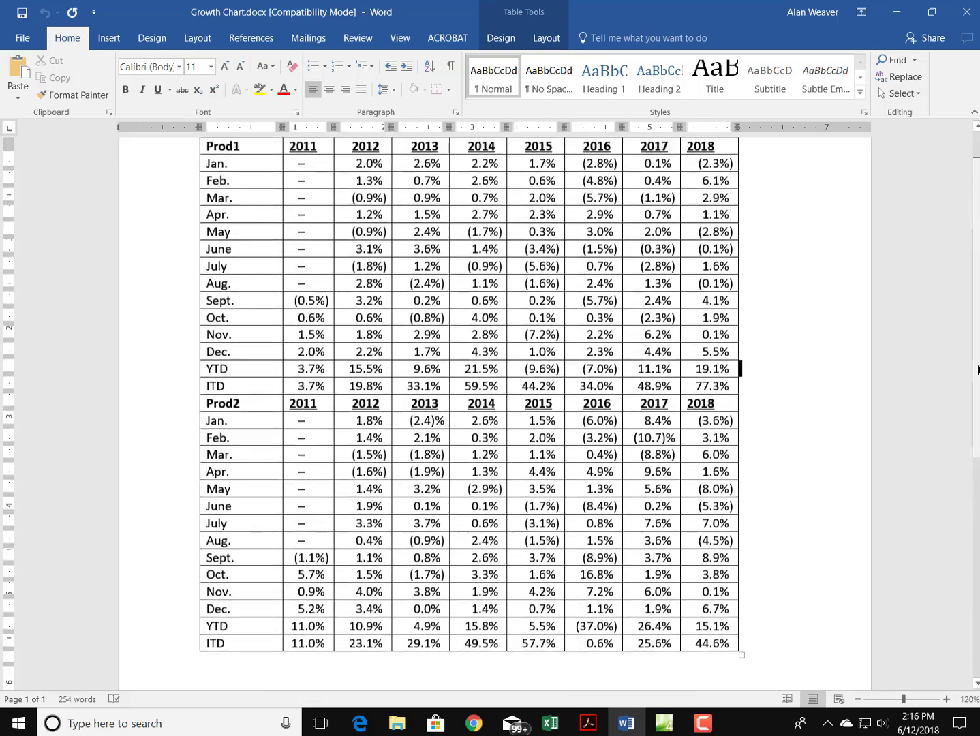
pyautogui.scroll(1, 977, 368)
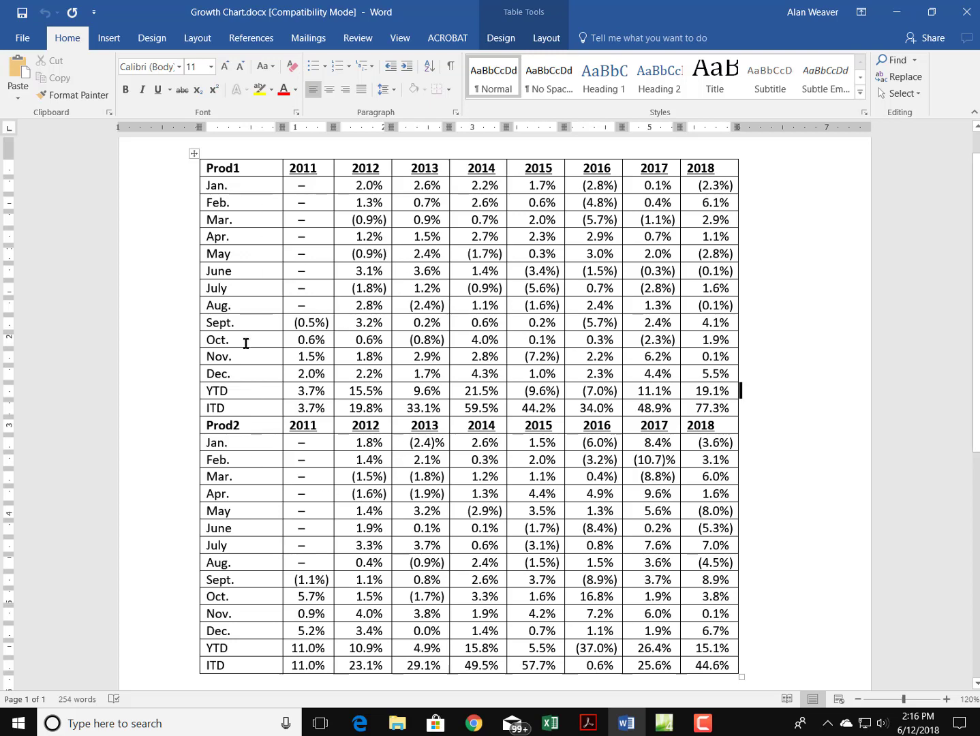
pyautogui.click(192, 154)
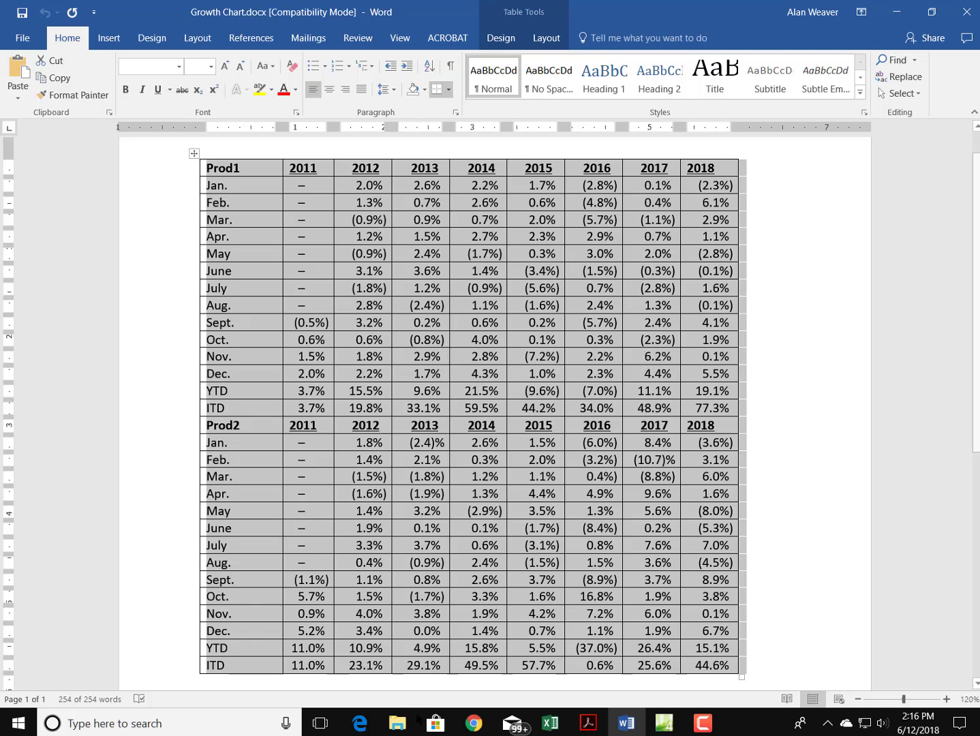
pyautogui.click(550, 722)
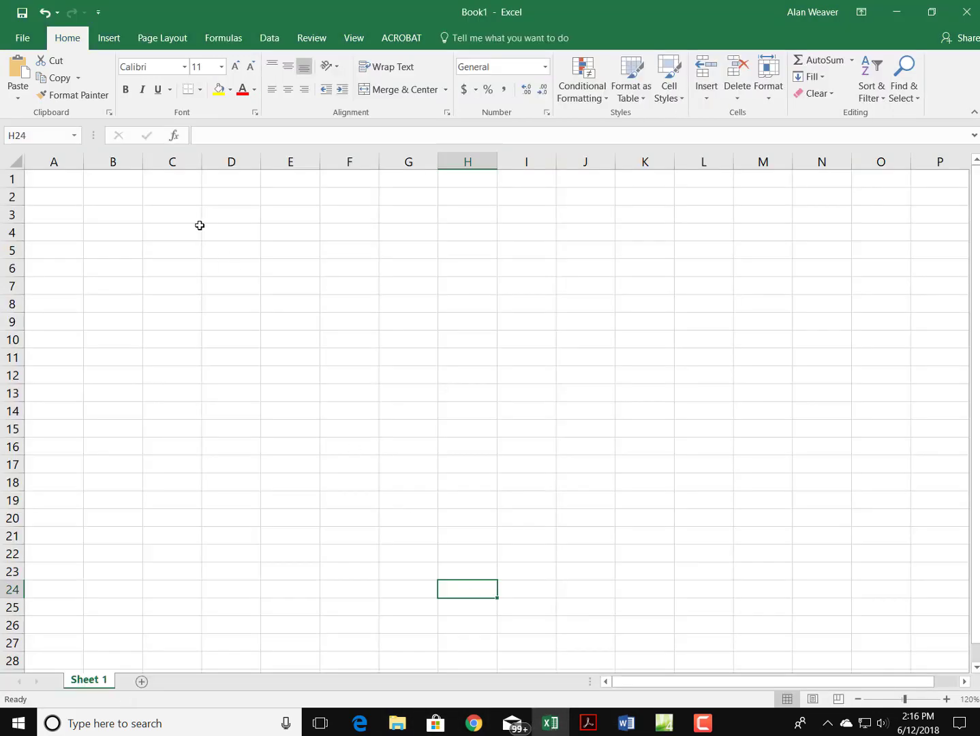
pyautogui.click(74, 184)
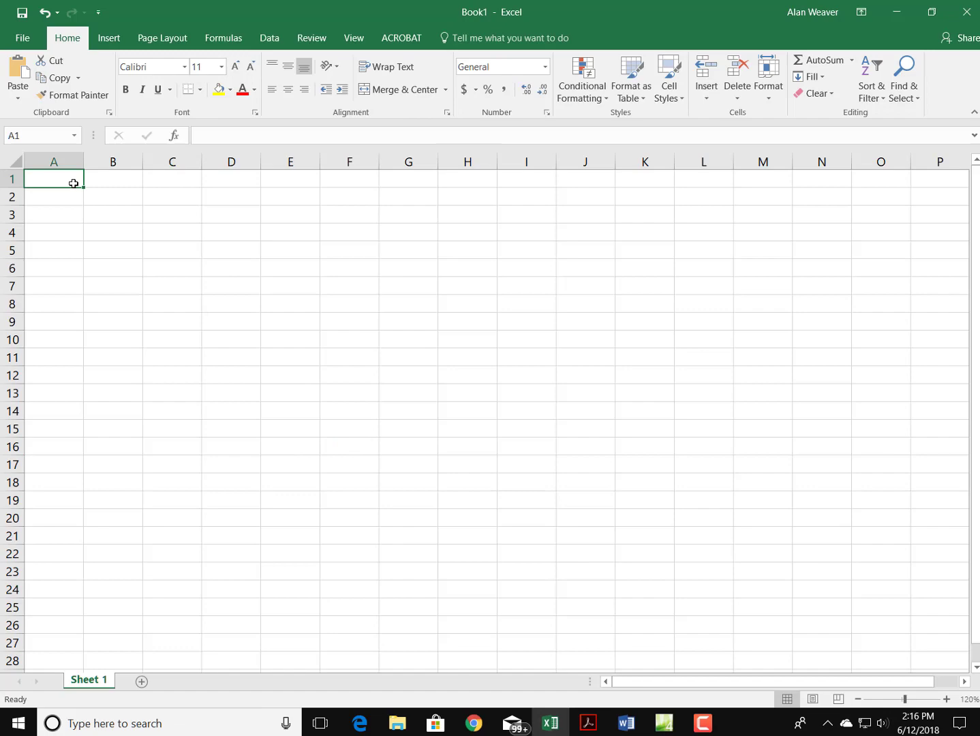
pyautogui.hotkey('ctrl', 'v')
pyautogui.click(629, 325)
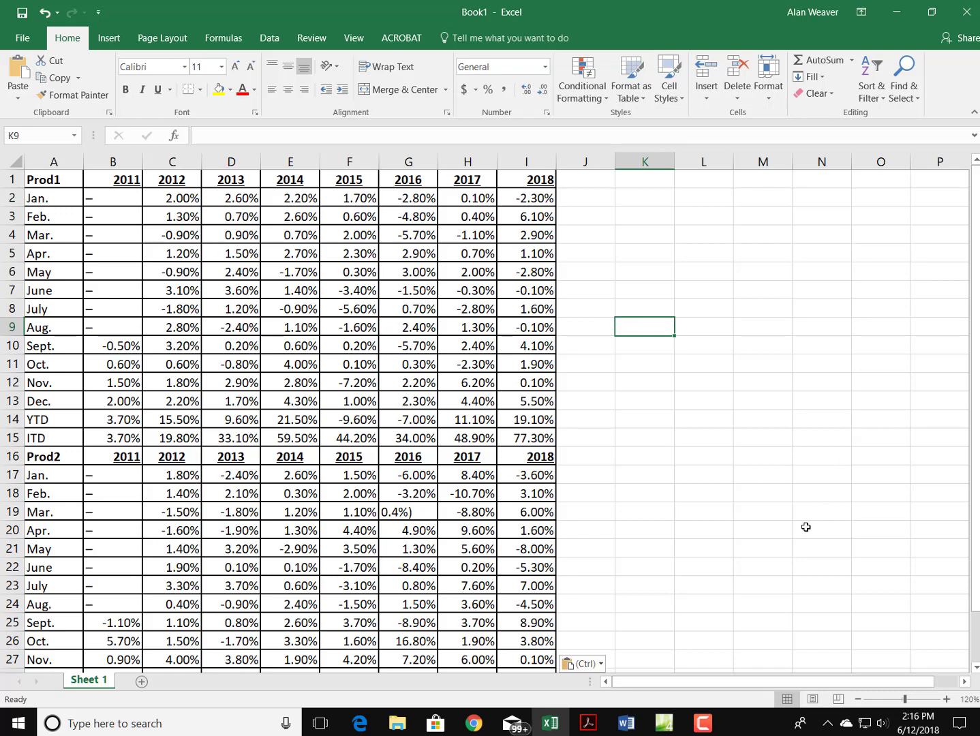
# Enter an AVERAGE formula in J2 covering the January values in B2:I2.
pyautogui.click(576, 197)
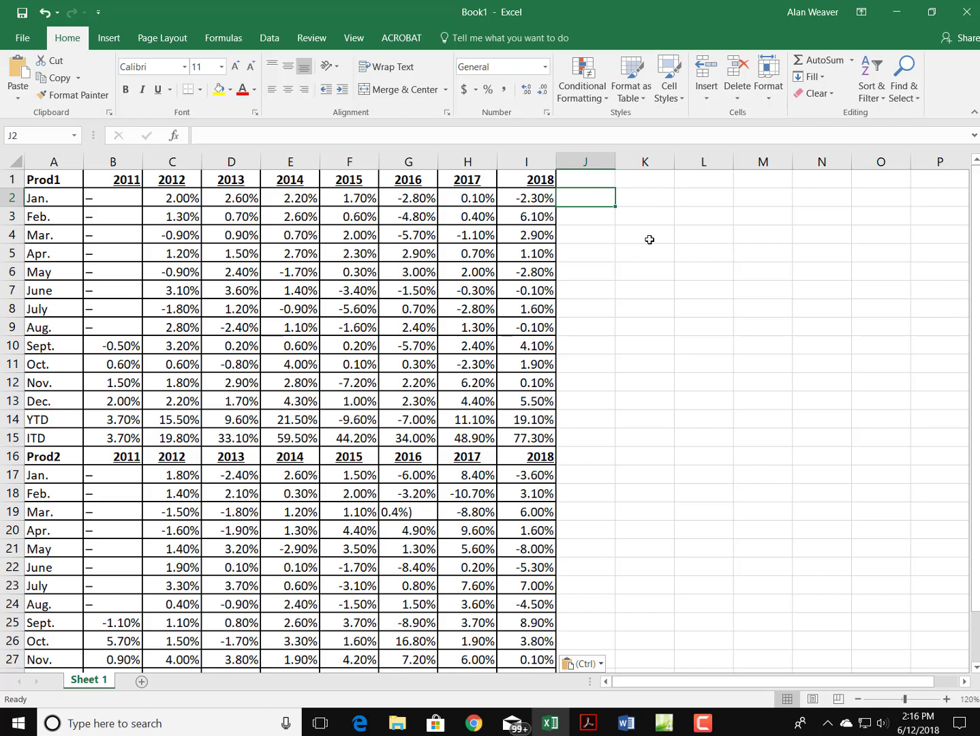
pyautogui.write('=average(')
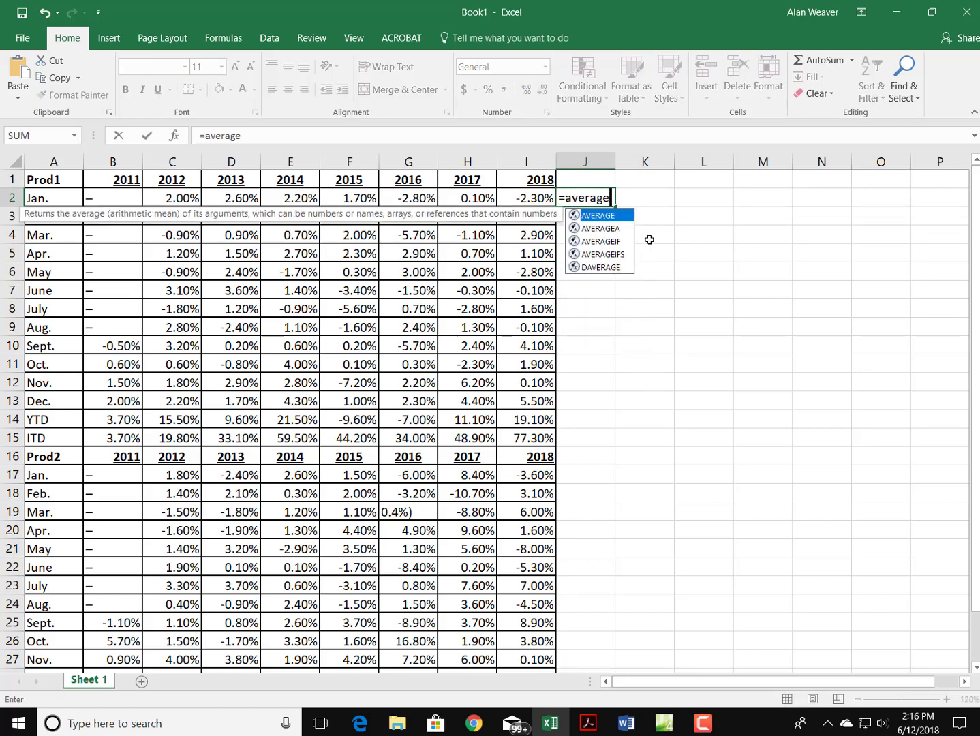
pyautogui.press('Left')
pyautogui.hotkey('shift', 'Left')
pyautogui.hotkey('shift', 'Left')
pyautogui.hotkey('shift', 'Left')
pyautogui.hotkey('shift', 'Left')
pyautogui.hotkey('shift', 'Left')
pyautogui.hotkey('shift', 'Left')
pyautogui.hotkey('shift', 'Left')
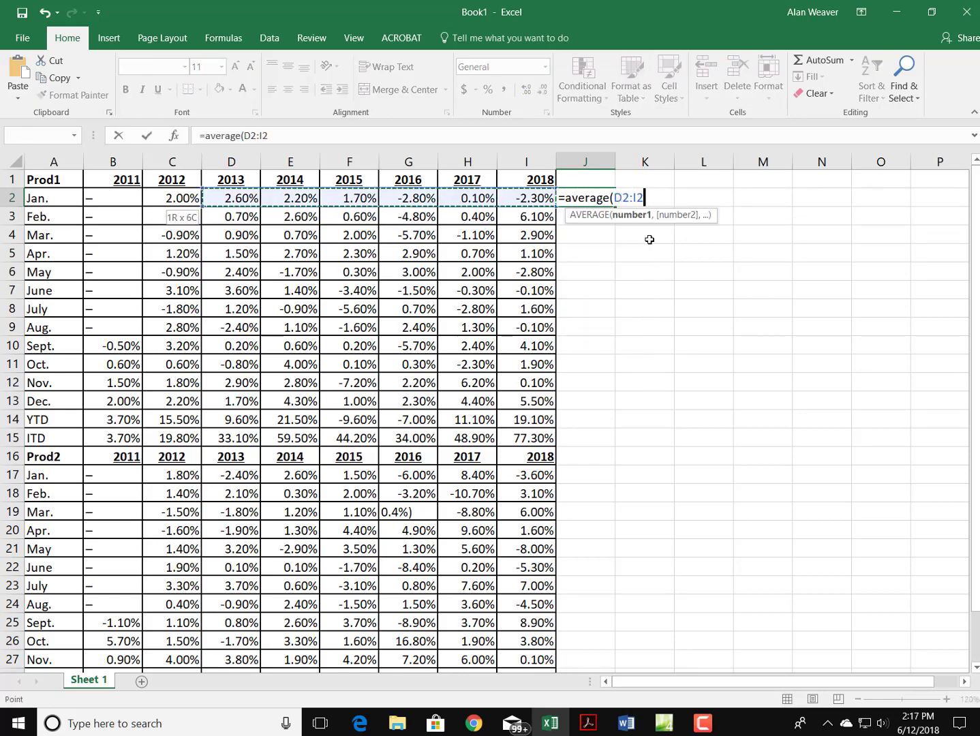
pyautogui.press('Return')
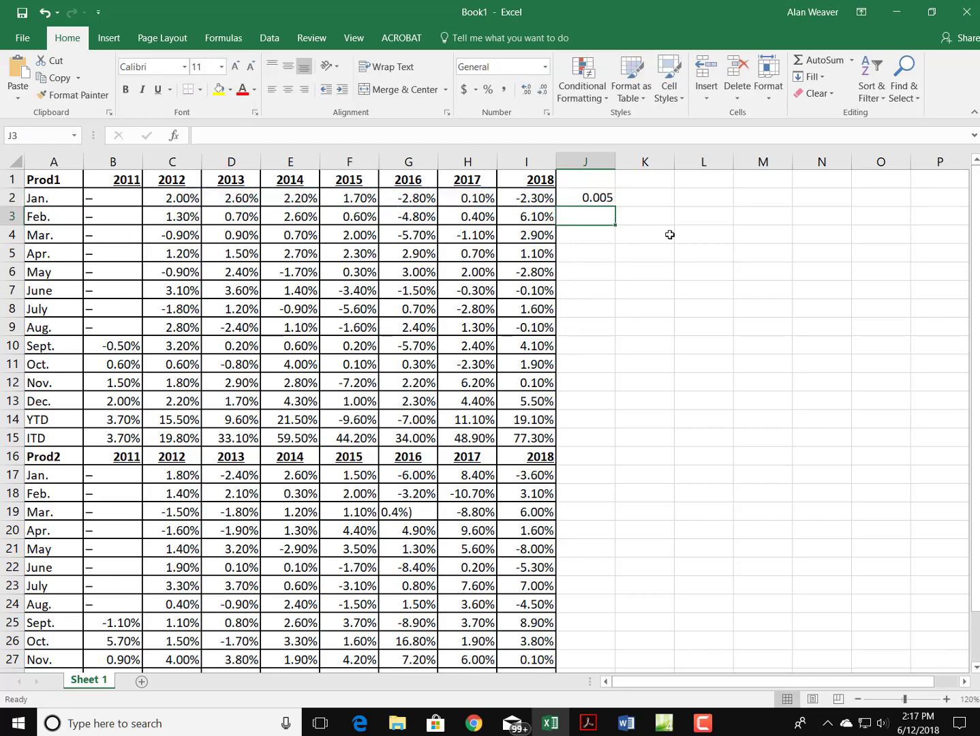
# Copy the percentage formatting of I2 onto J2 and fill the average formula down column J to the table's end.
pyautogui.click(609, 196)
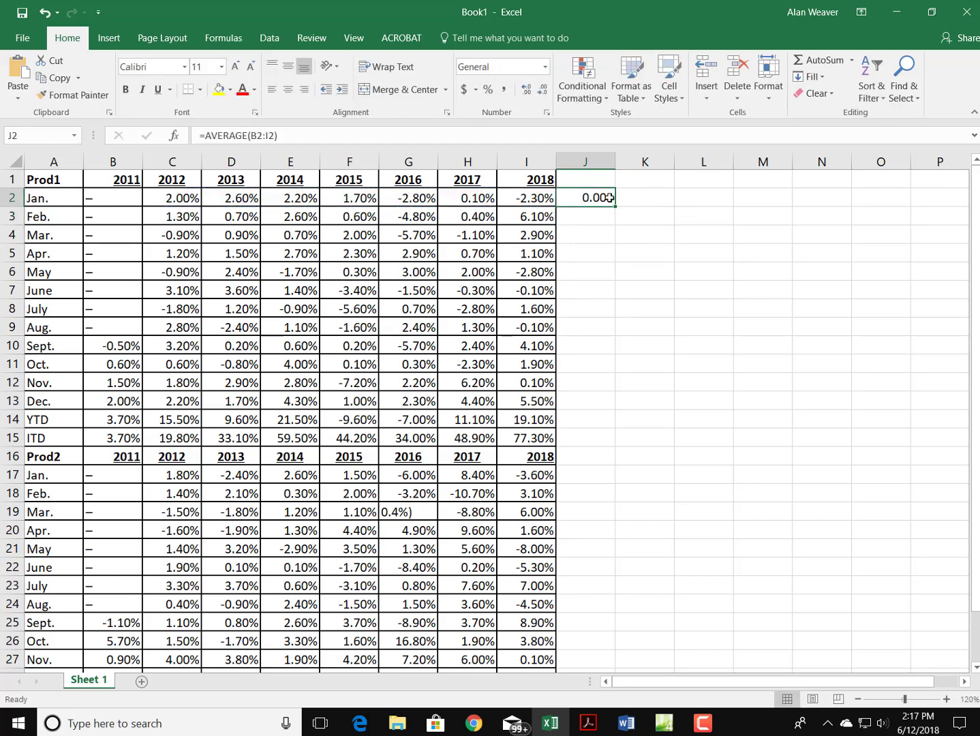
pyautogui.click(550, 198)
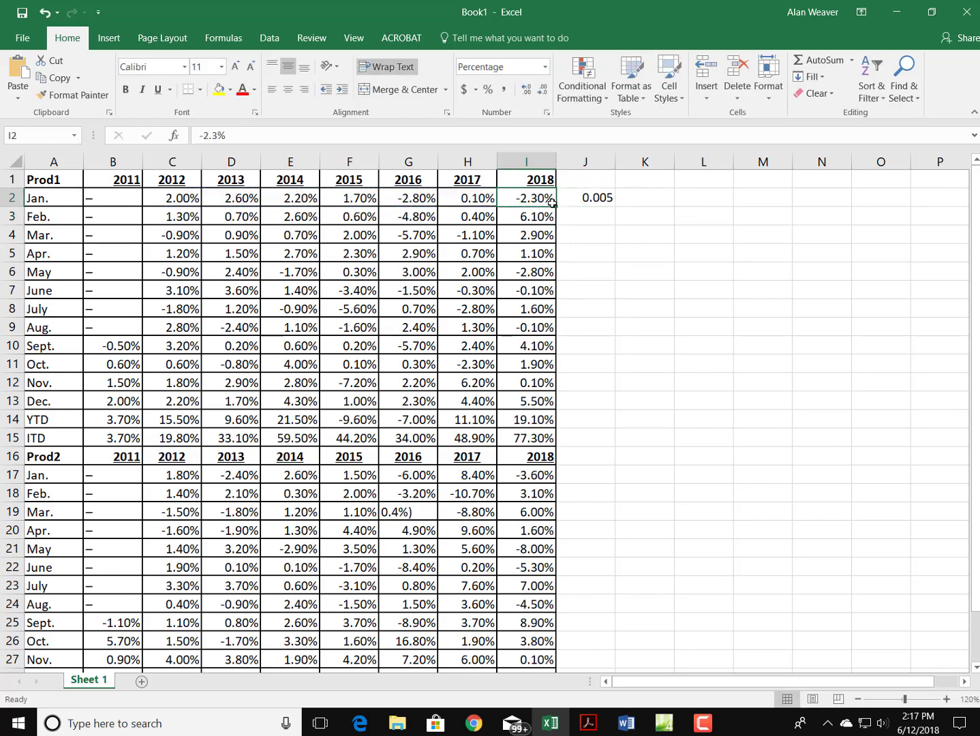
pyautogui.click(54, 97)
pyautogui.click(583, 197)
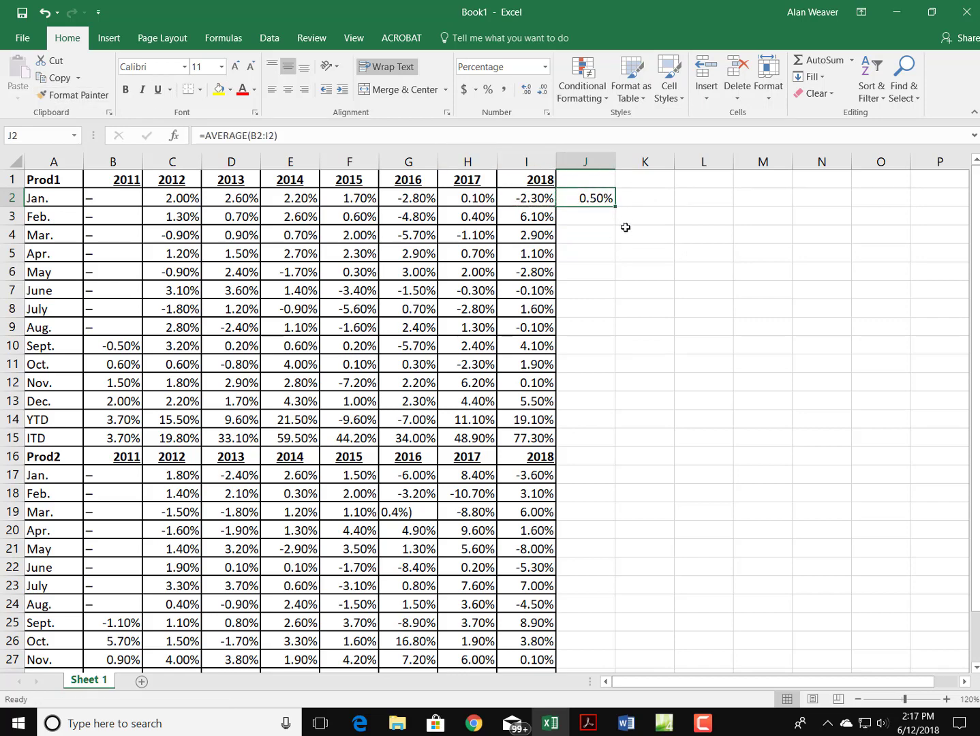
pyautogui.doubleClick(617, 207)
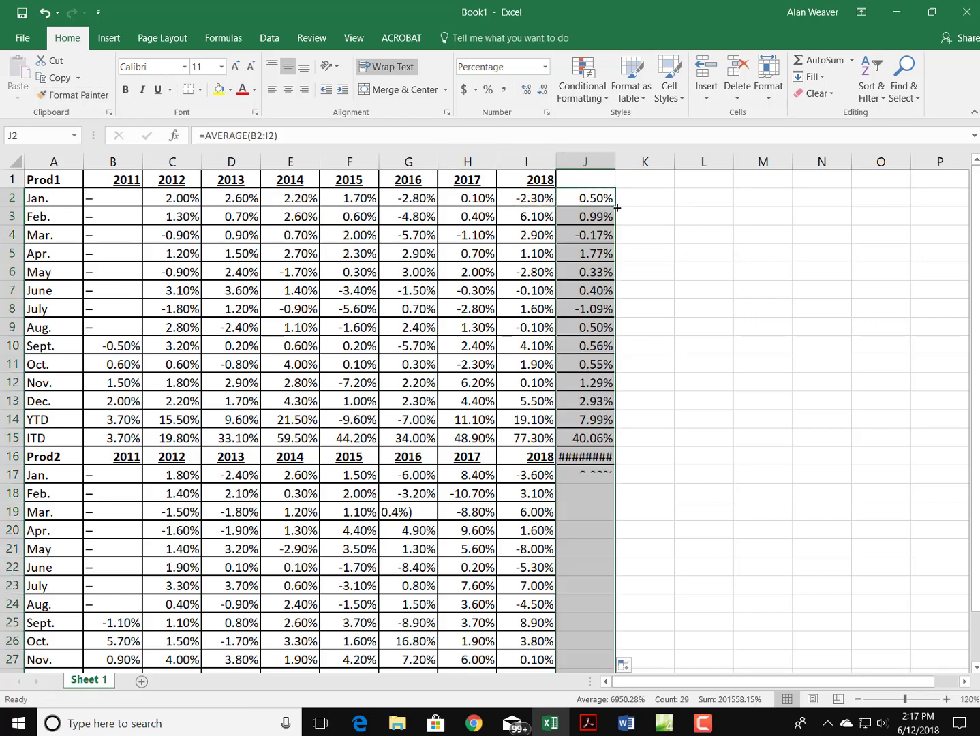
# Clear the average formula from J16 in the Prod2 header row.
pyautogui.click(652, 452)
pyautogui.click(596, 461)
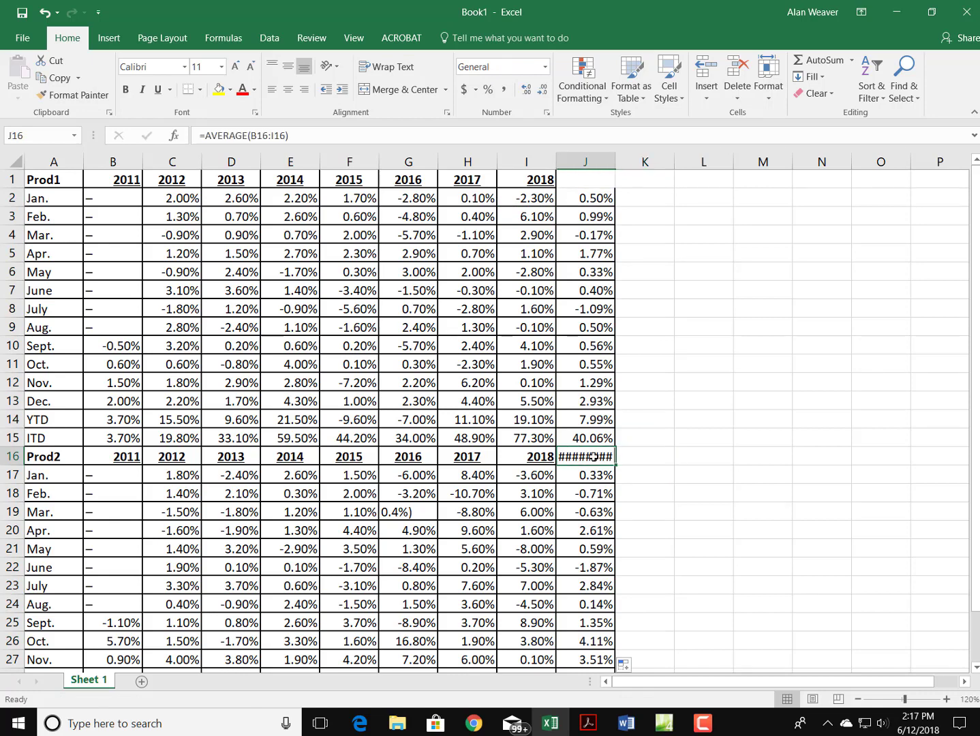
pyautogui.press('Delete')
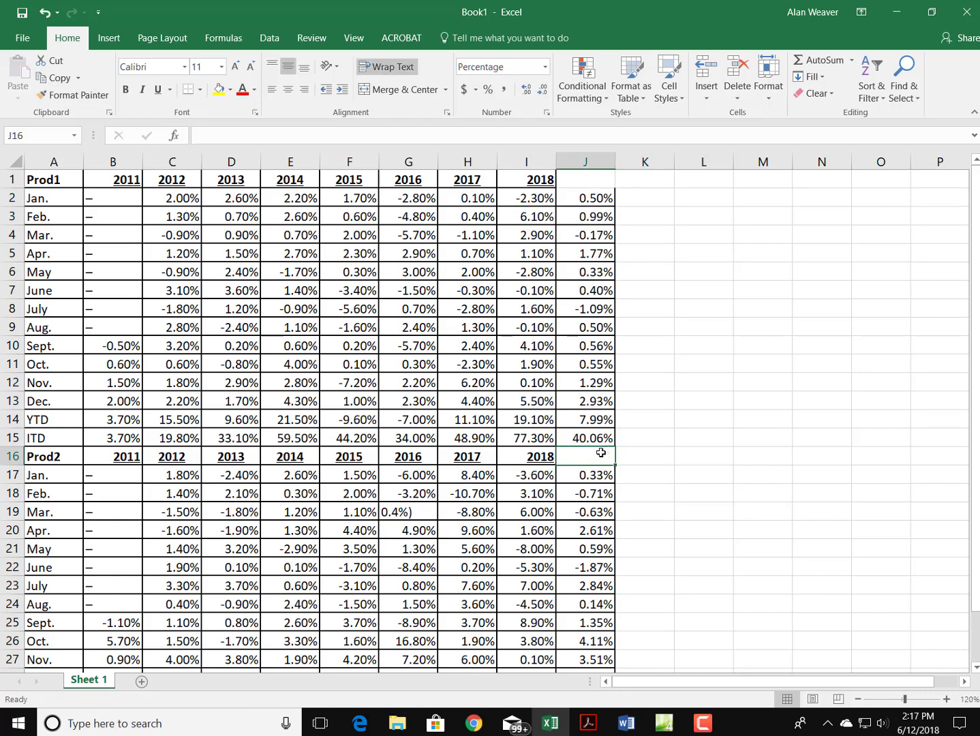
pyautogui.click(692, 495)
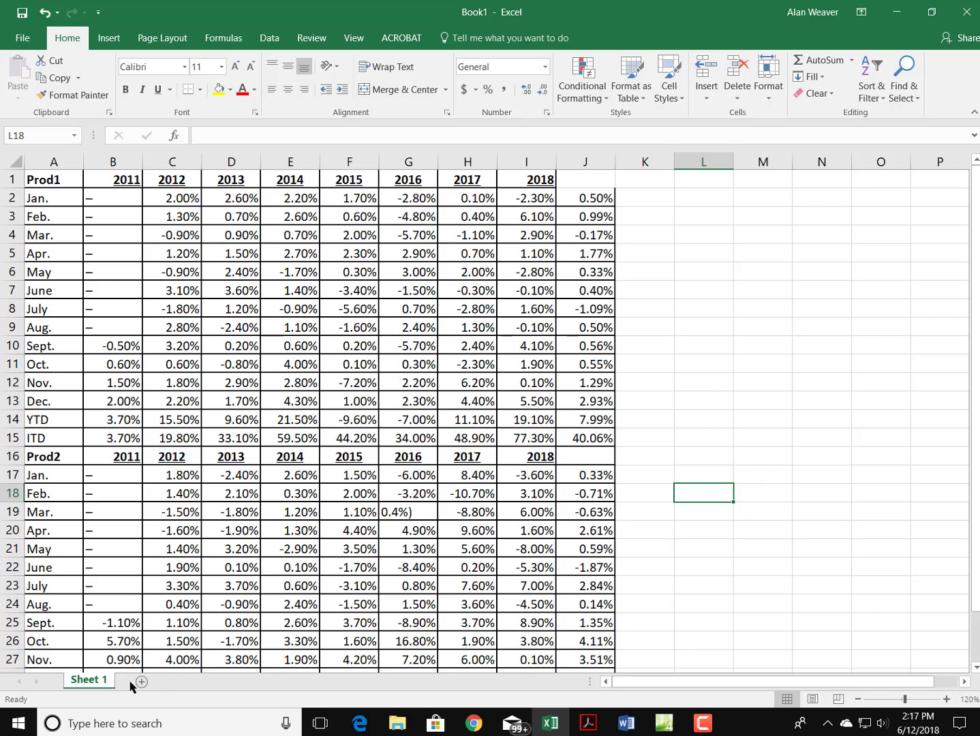
# Add a new worksheet, then copy the Acme Enterprises - Annual Growth heading and full table from the web page in Chrome.
pyautogui.click(140, 681)
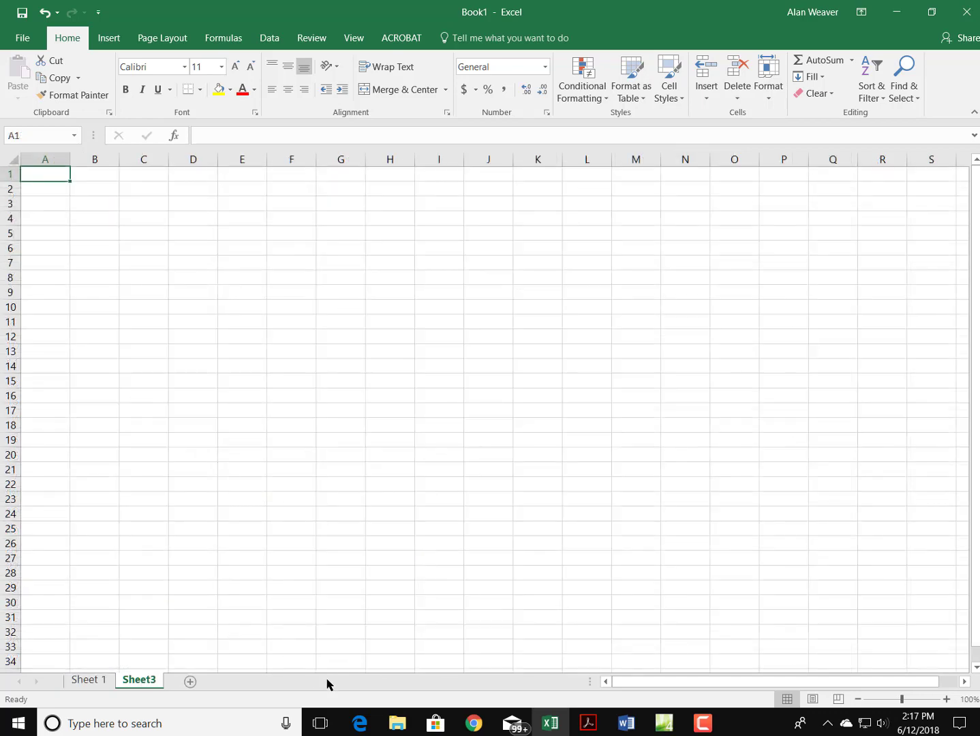
pyautogui.moveTo(553, 721)
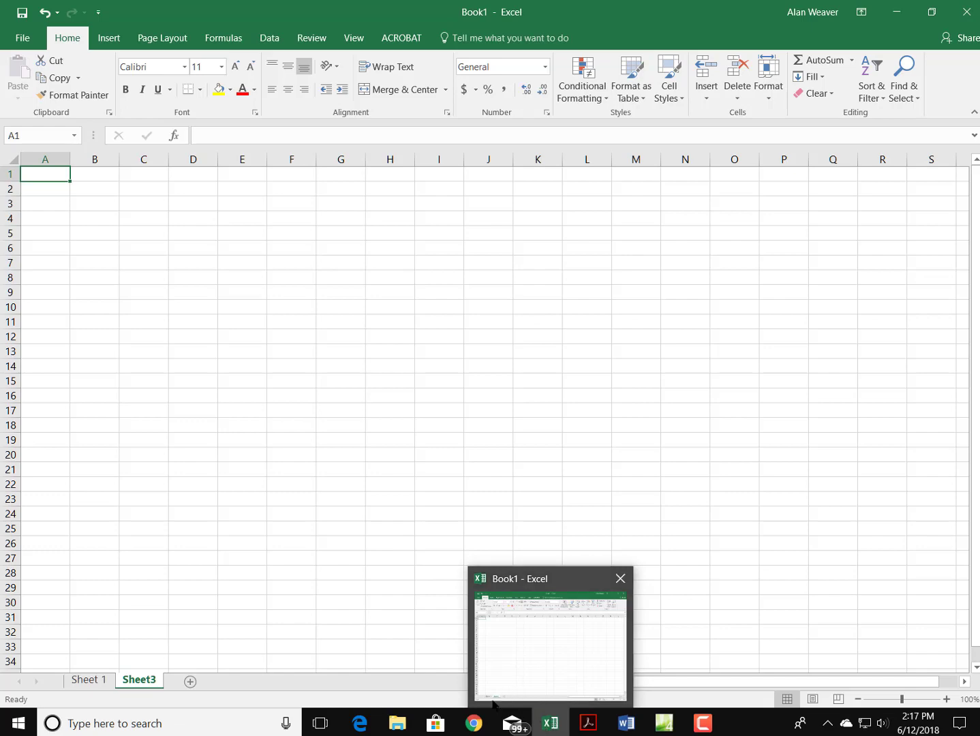
pyautogui.moveTo(474, 726)
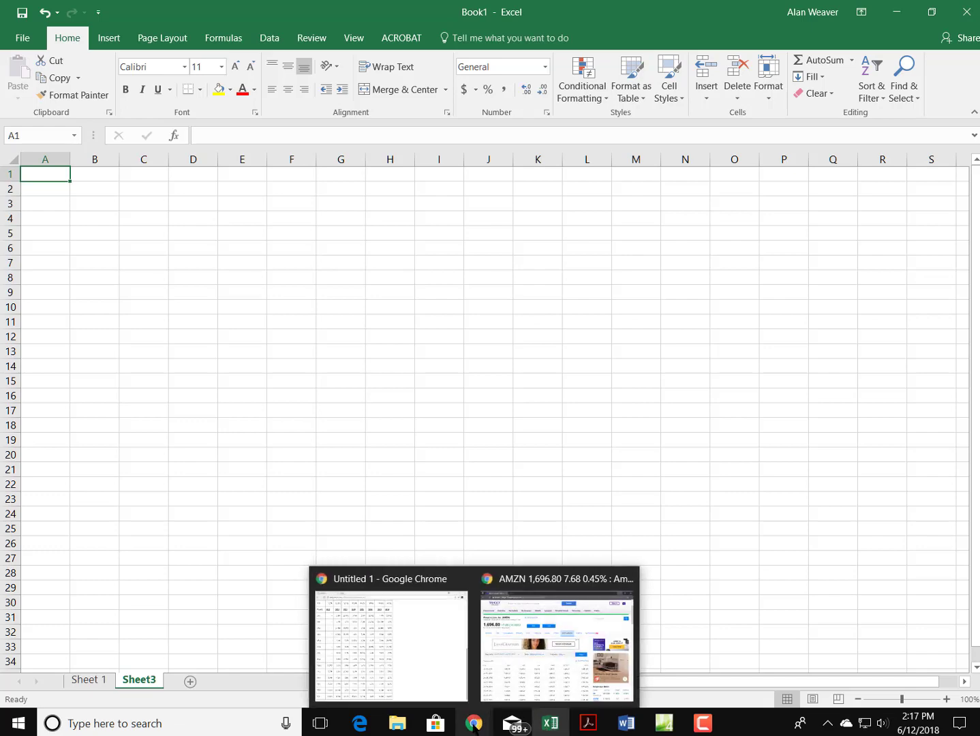
pyautogui.click(394, 640)
pyautogui.moveTo(978, 434); pyautogui.dragTo(963, 143)
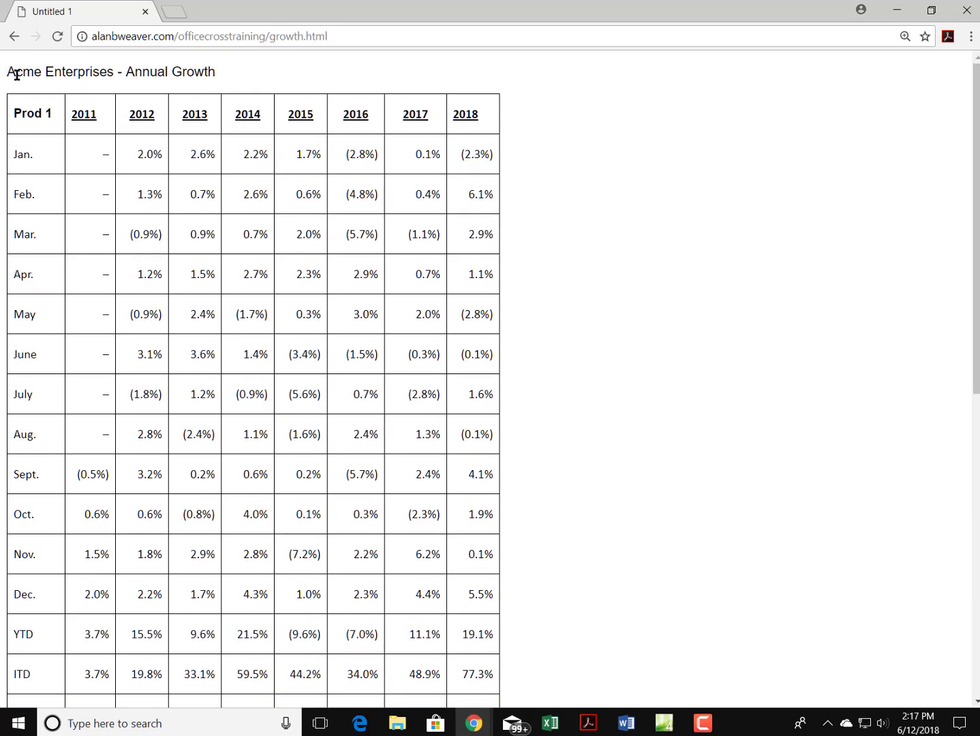
pyautogui.moveTo(15, 111); pyautogui.dragTo(477, 684)
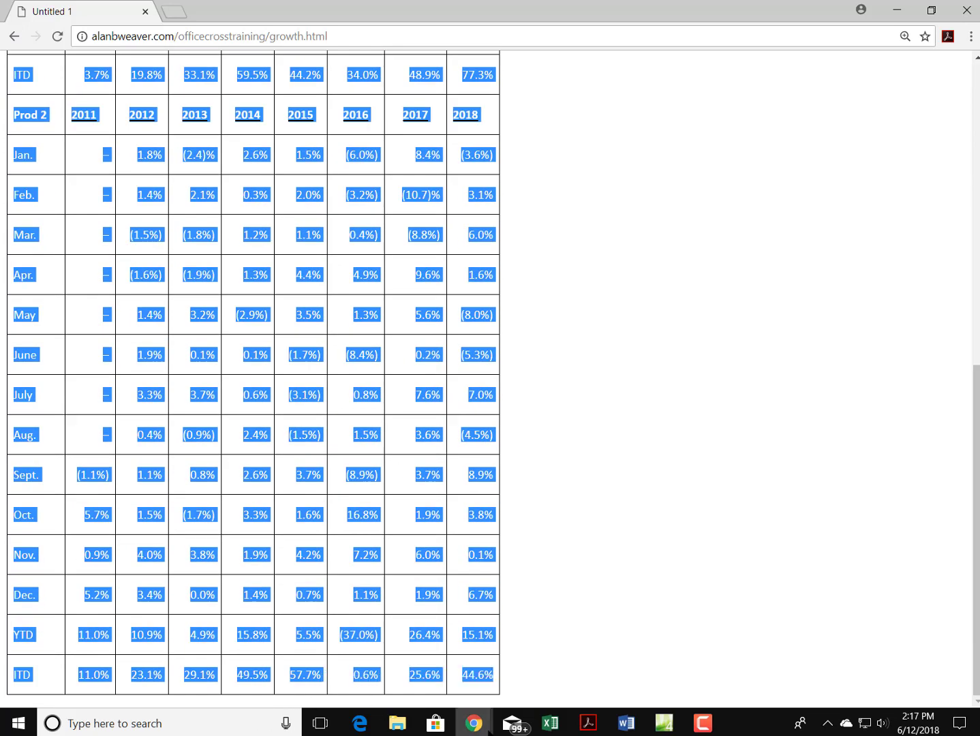
pyautogui.moveTo(491, 721)
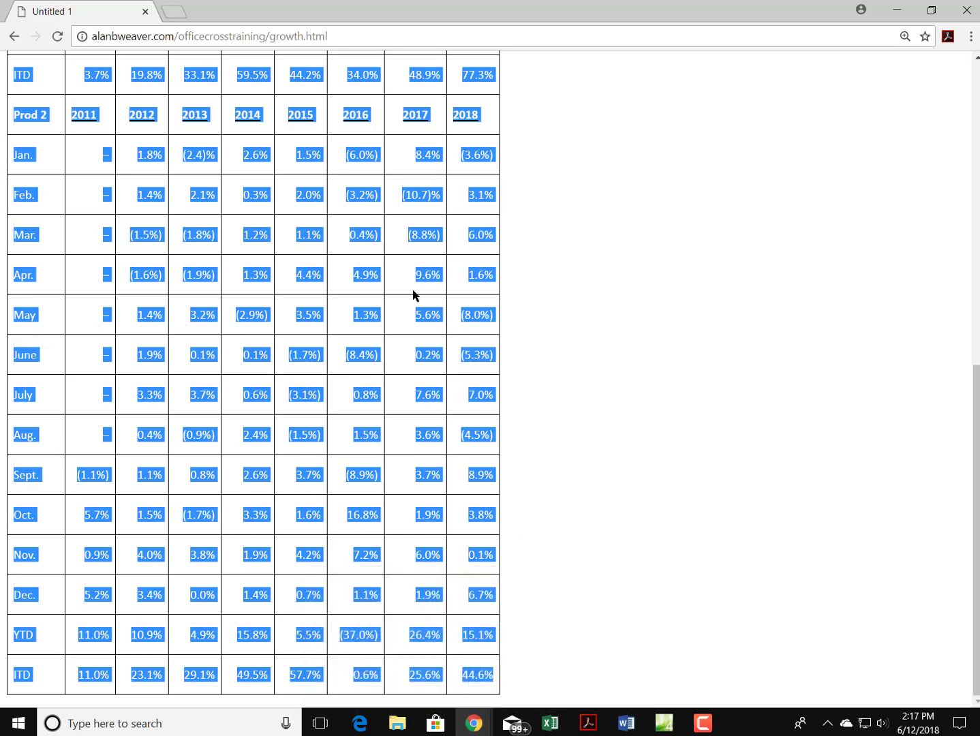
# Switch back to Excel and paste the copied web content at A1 of the new sheet.
pyautogui.click(552, 726)
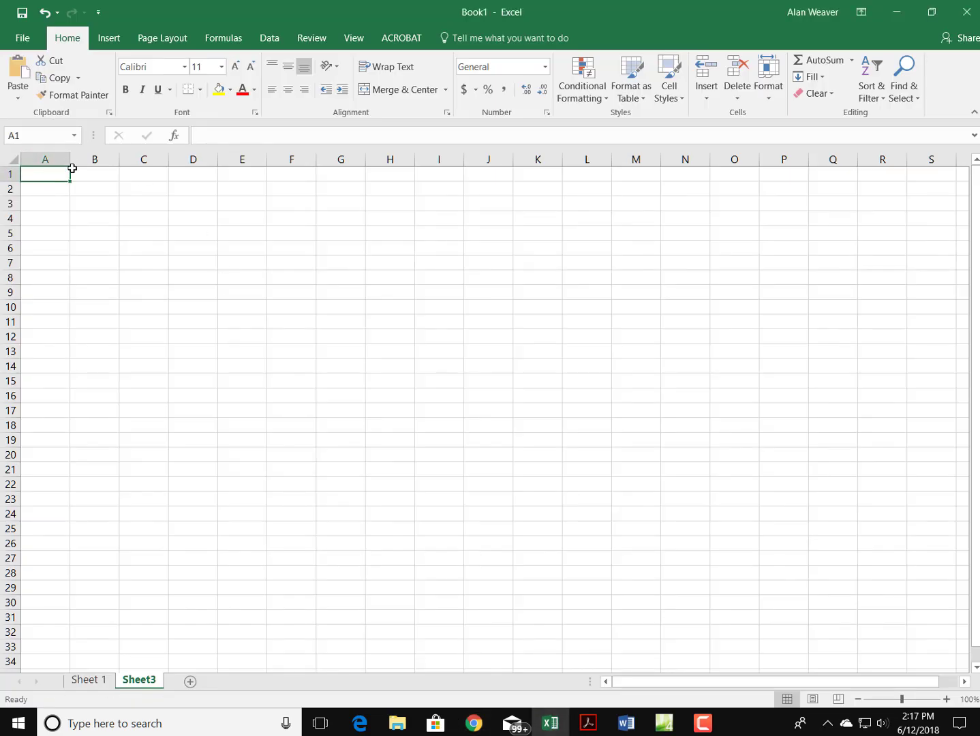
pyautogui.hotkey('ctrl', 'v')
pyautogui.click(323, 271)
# Turn off text wrapping for the A1 heading, then merge and center it across A1:I1.
pyautogui.click(51, 225)
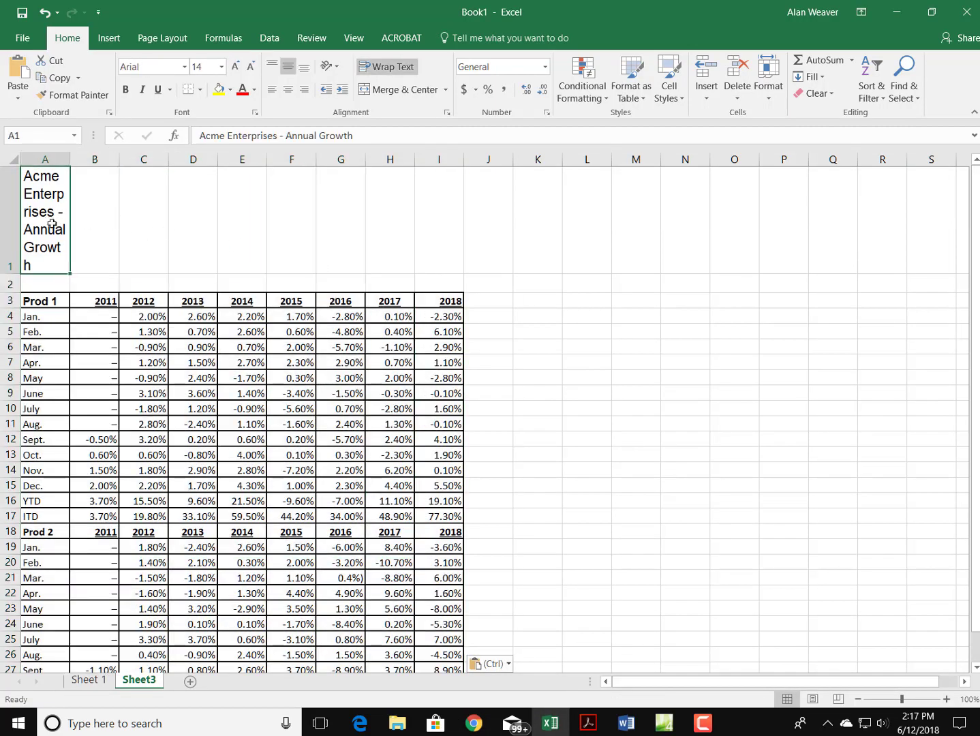
pyautogui.click(384, 68)
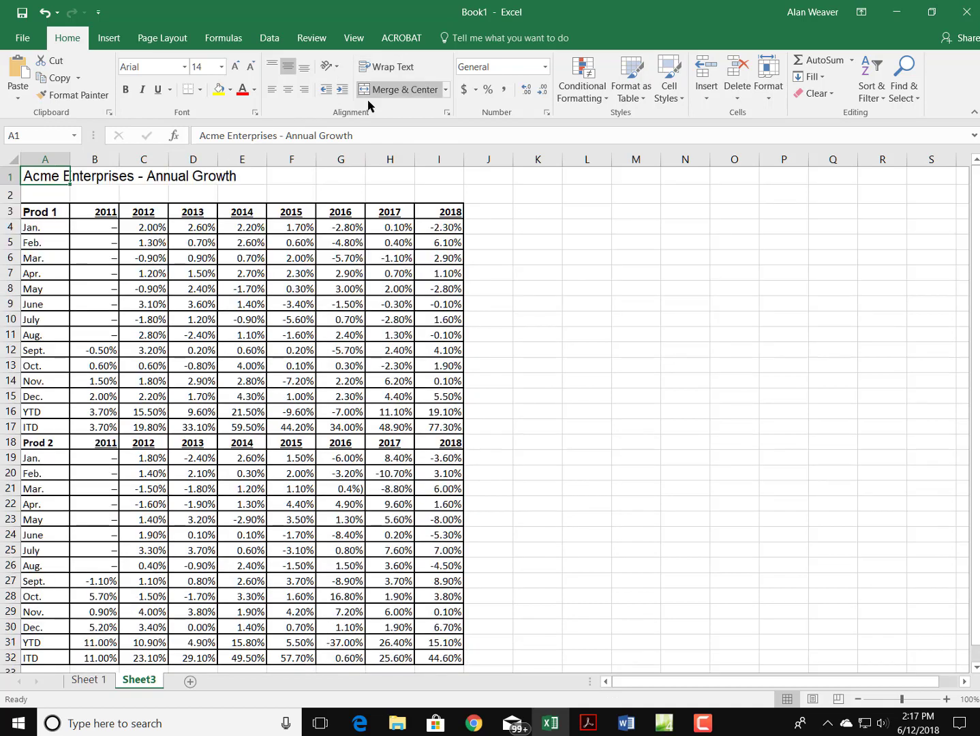
pyautogui.click(573, 254)
pyautogui.moveTo(43, 173); pyautogui.dragTo(446, 171)
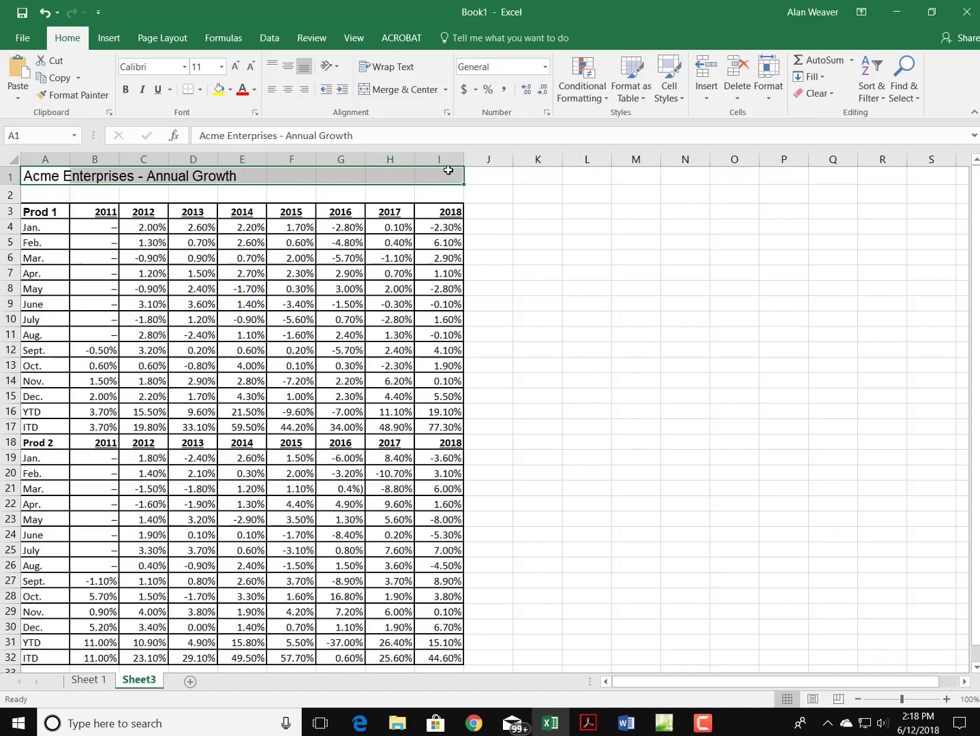
pyautogui.click(422, 91)
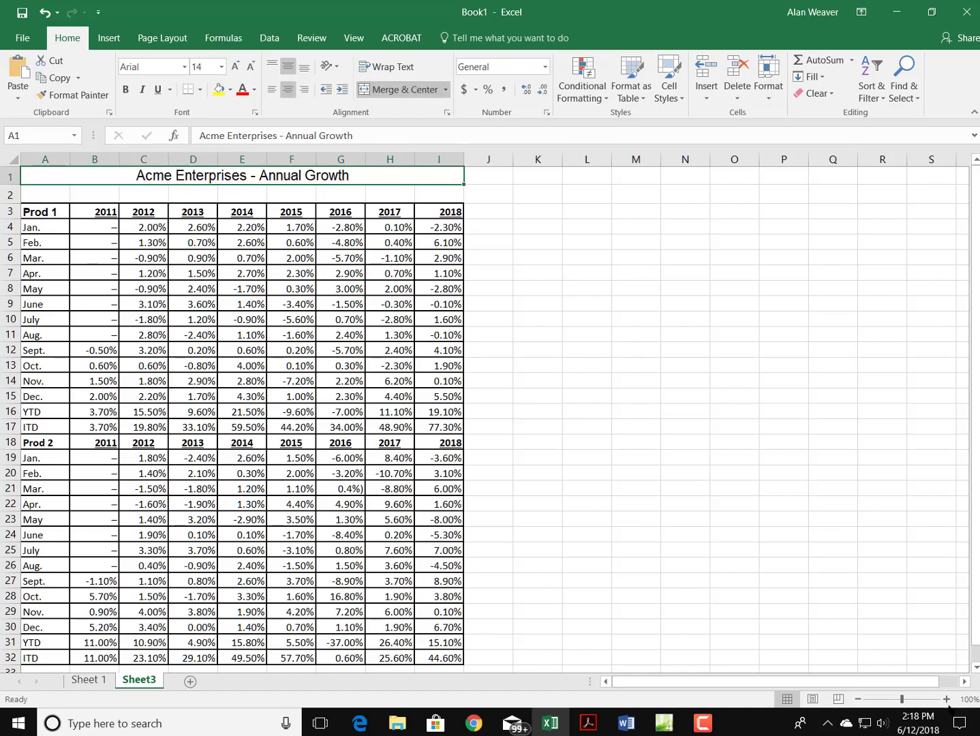
# Delete columns B and C, which hold the 2011 and 2012 data.
pyautogui.click(946, 699)
pyautogui.click(947, 699)
pyautogui.click(946, 699)
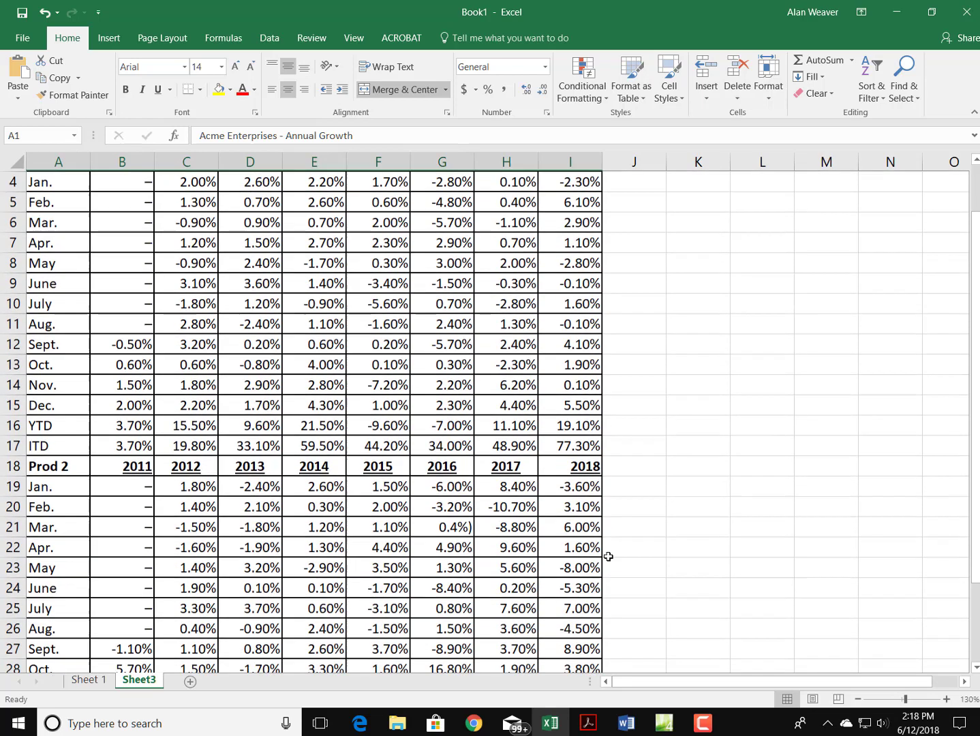
pyautogui.scroll(-1, 609, 553)
pyautogui.scroll(-1, 576, 553)
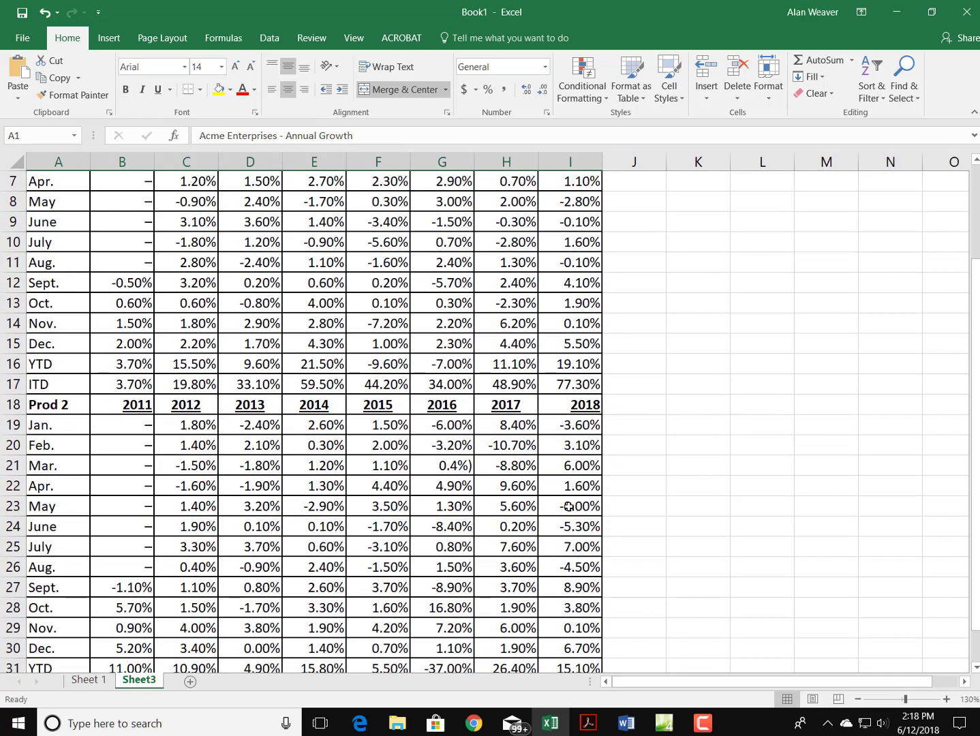
pyautogui.scroll(2, 569, 508)
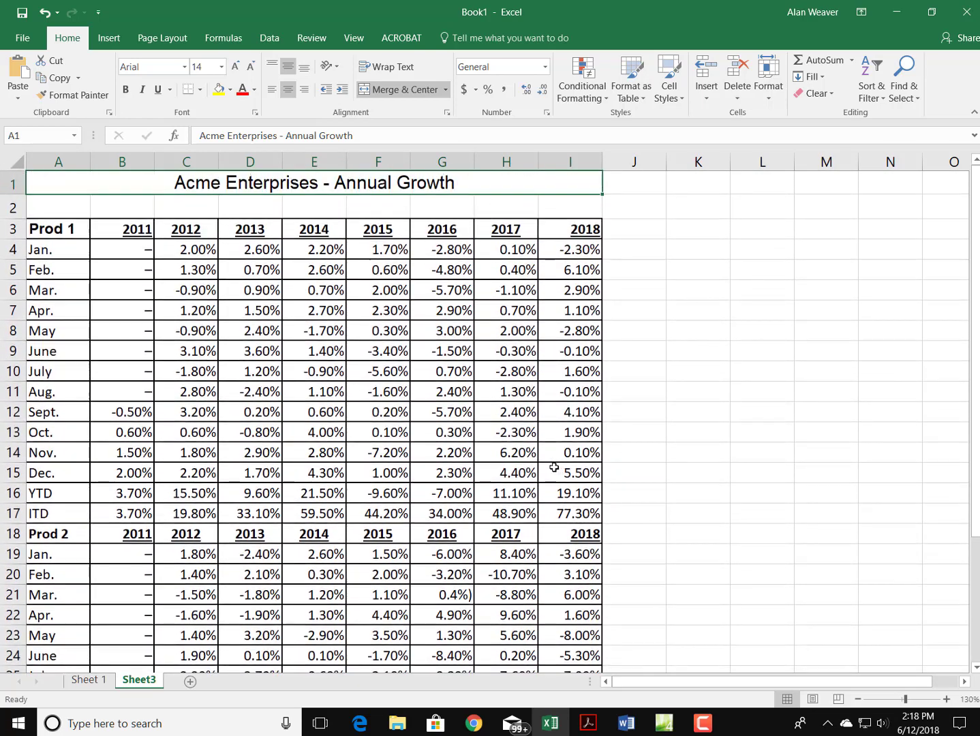
pyautogui.click(136, 162)
pyautogui.moveTo(136, 162); pyautogui.dragTo(186, 153)
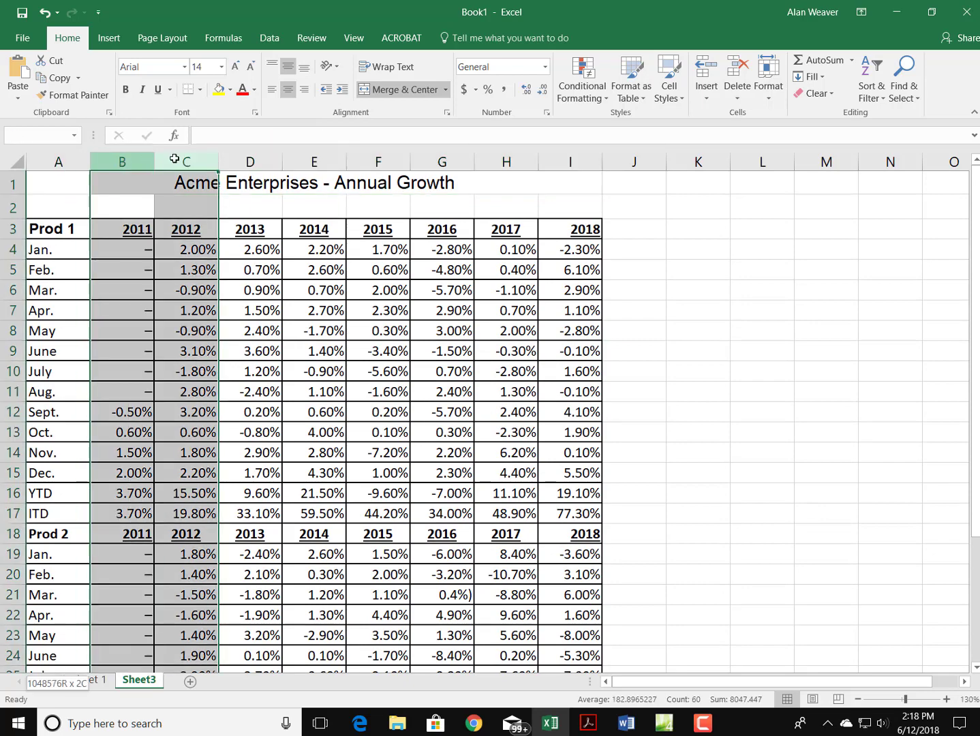
pyautogui.rightClick(153, 212)
pyautogui.click(189, 340)
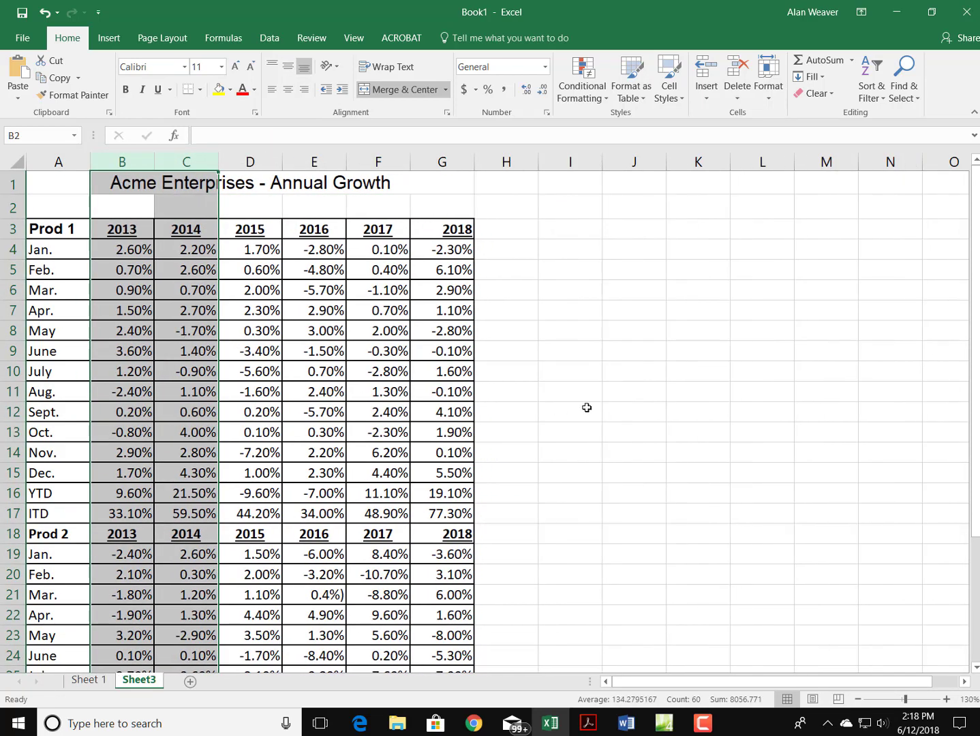
pyautogui.click(587, 408)
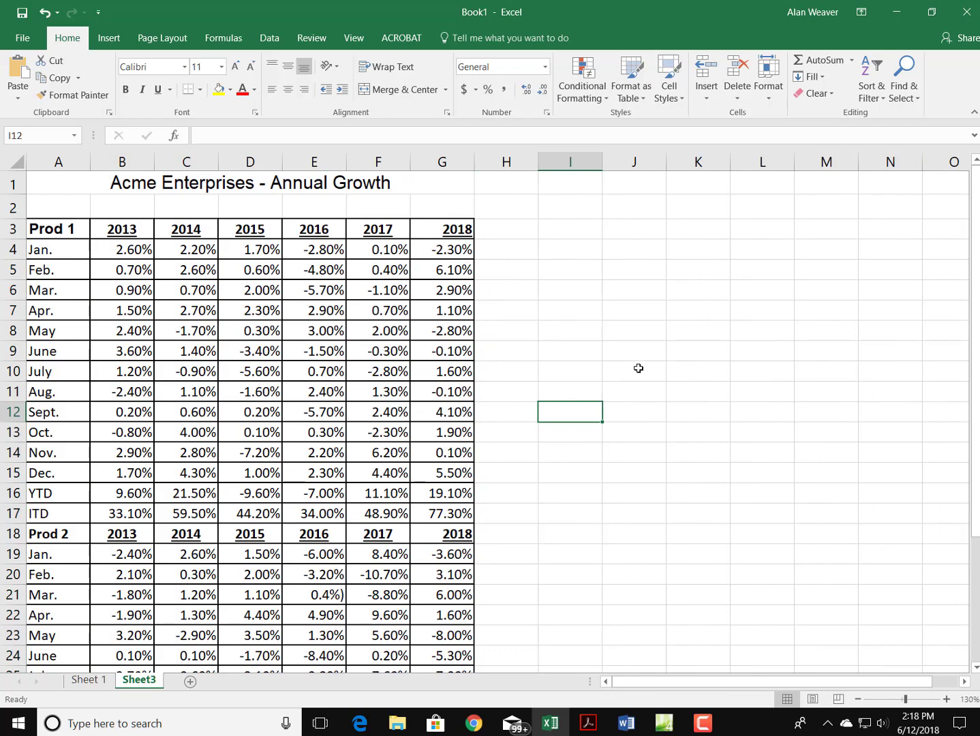
# Enter a formula in H4 that returns the maximum January value for Prod 1 across B4:G4.
pyautogui.click(516, 256)
pyautogui.write('=max(')
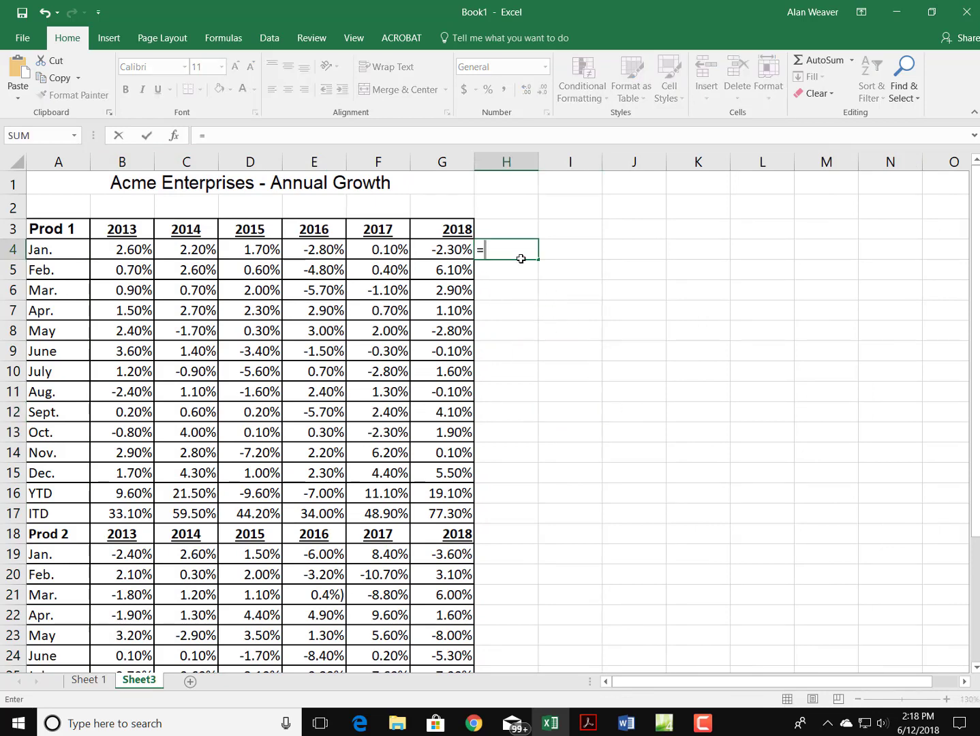
pyautogui.press('Left')
pyautogui.hotkey('shift', 'Left')
pyautogui.hotkey('shift', 'Left')
pyautogui.hotkey('shift', 'Left')
pyautogui.hotkey('shift', 'Left')
pyautogui.hotkey('shift', 'Left')
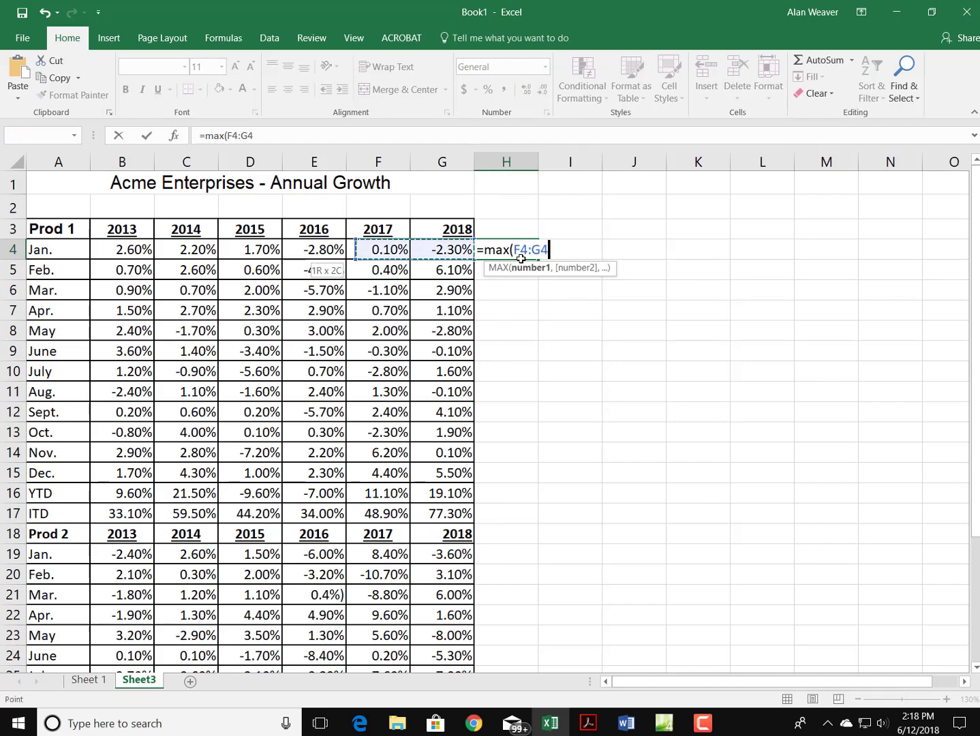
pyautogui.press('Return')
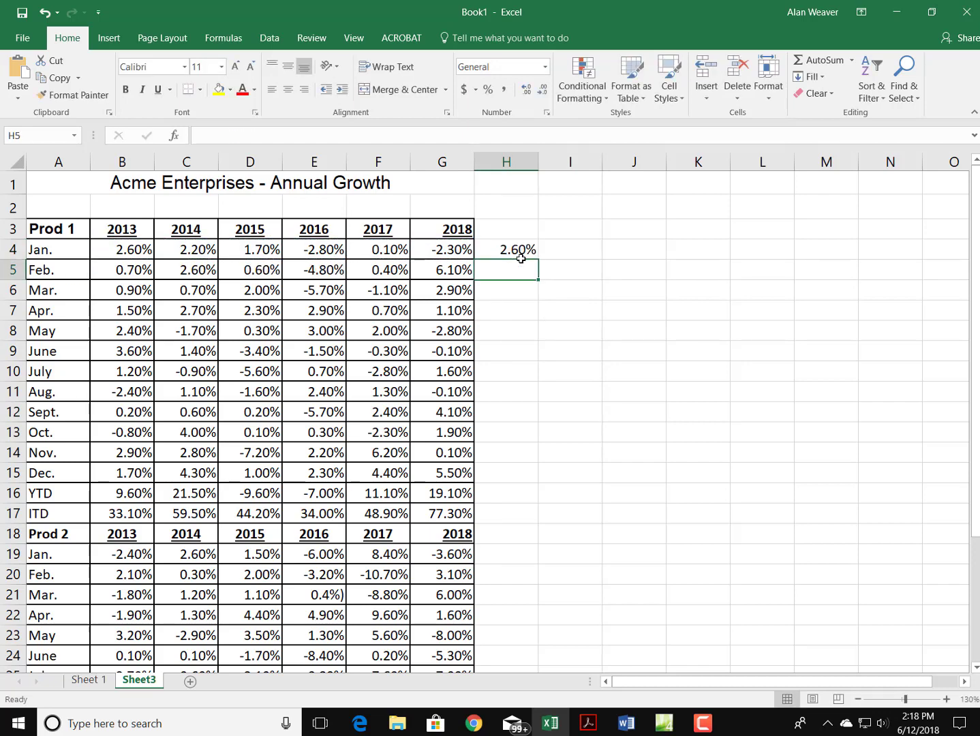
pyautogui.click(519, 252)
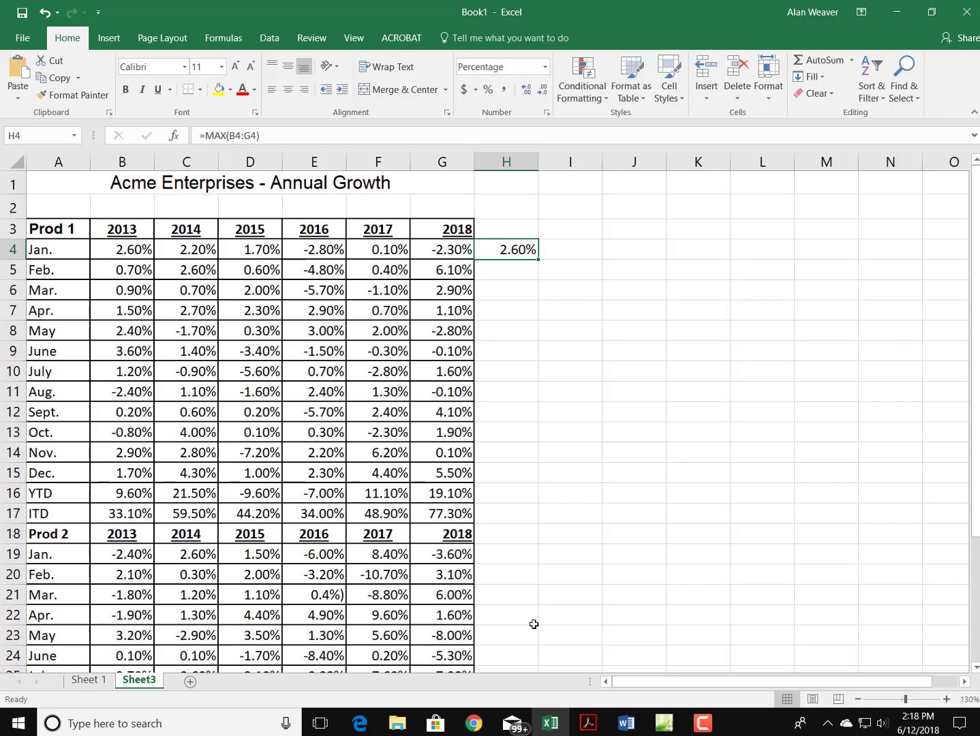
# Switch to Chrome, download Yahoo Finance's AMZN historical prices to the Desktop as AMZN.csv, and open the file in Excel.
pyautogui.click(562, 685)
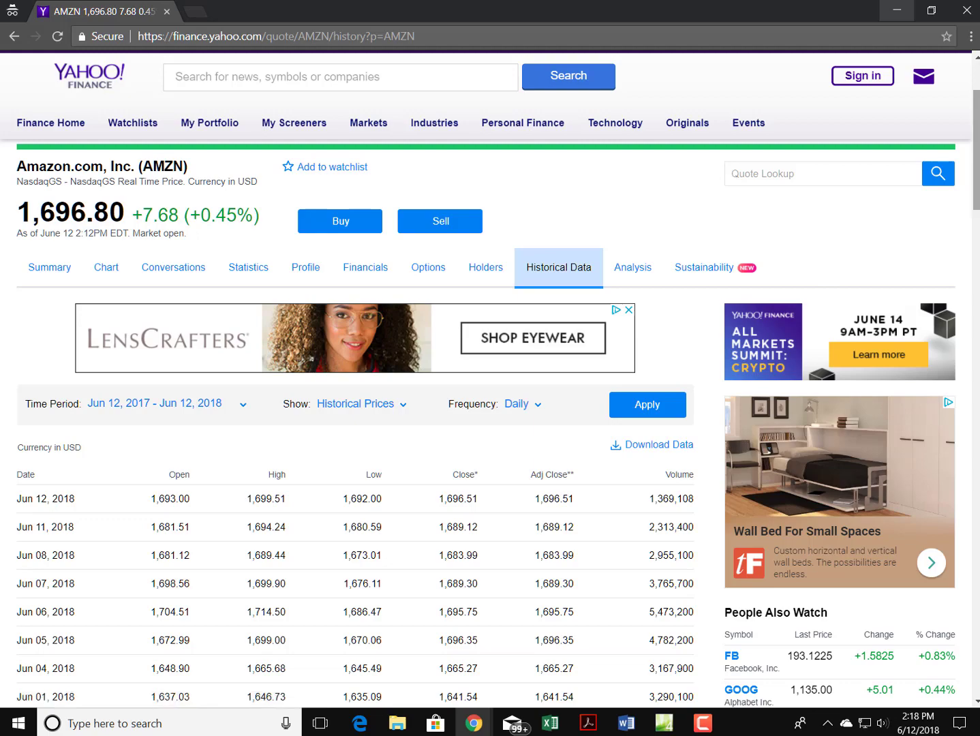
pyautogui.scroll(-4, 486, 409)
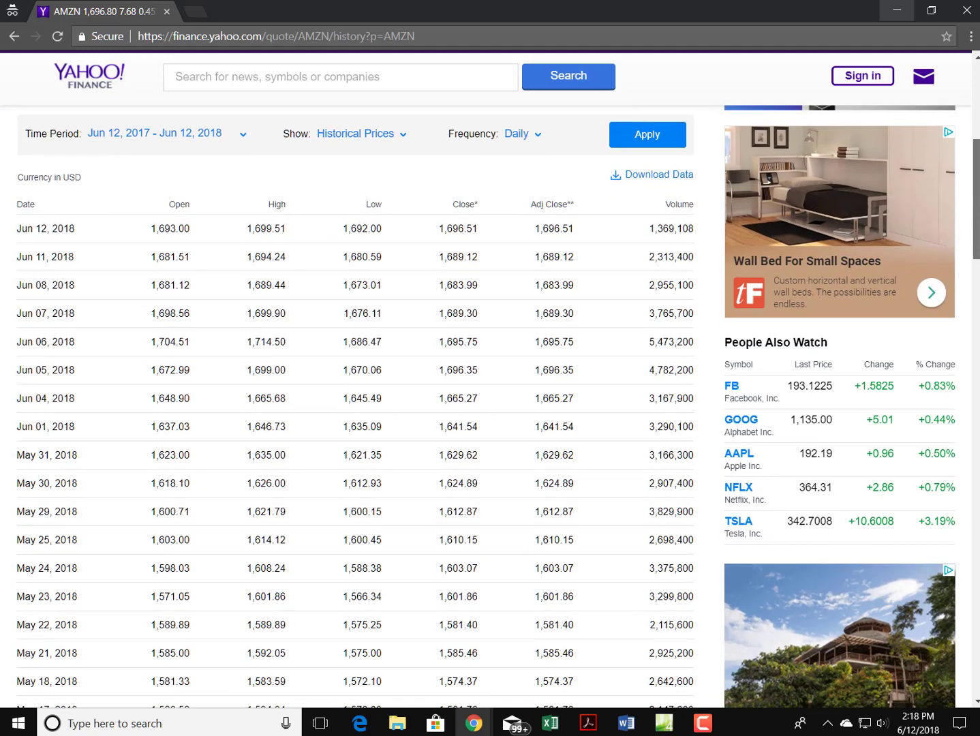
pyautogui.scroll(6, 412, 166)
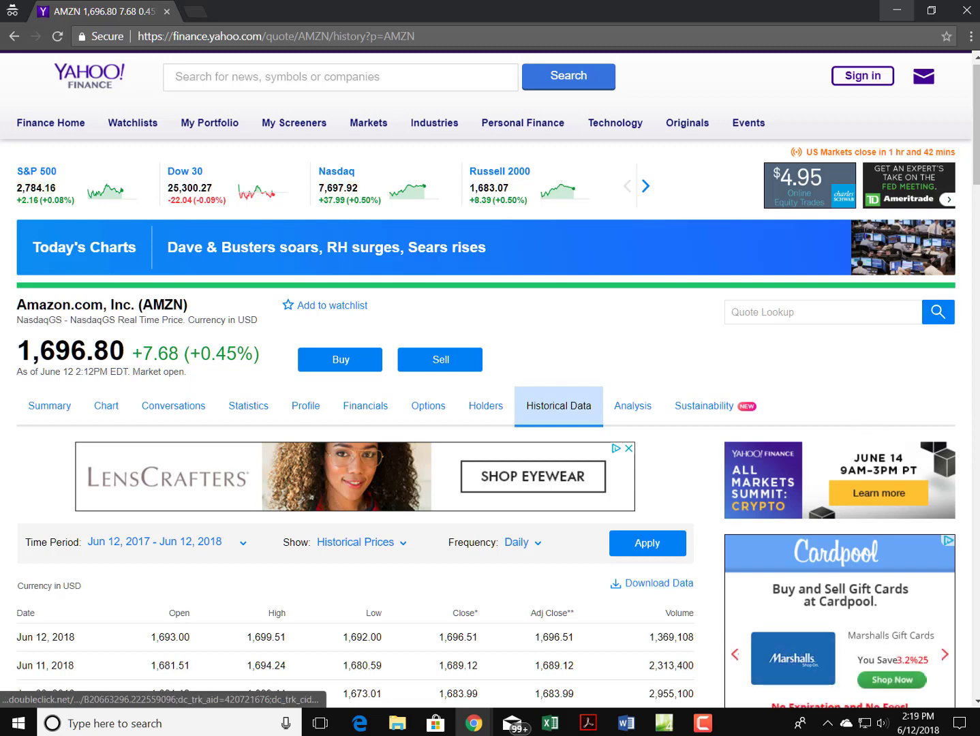
pyautogui.scroll(-1, 490, 385)
pyautogui.scroll(-3, 814, 552)
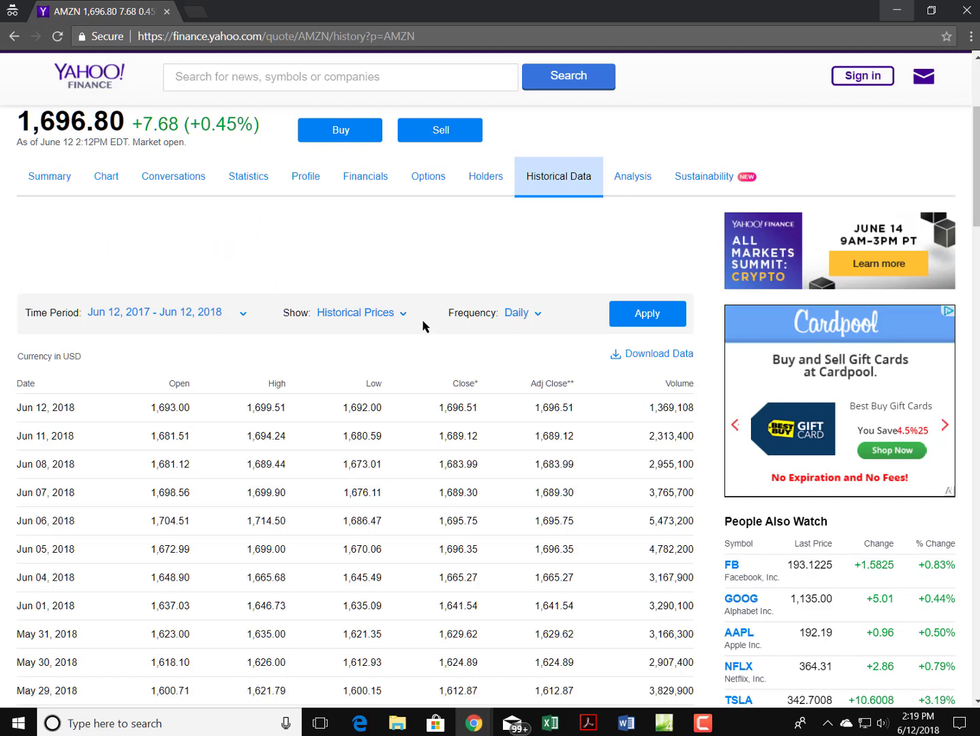
pyautogui.click(403, 314)
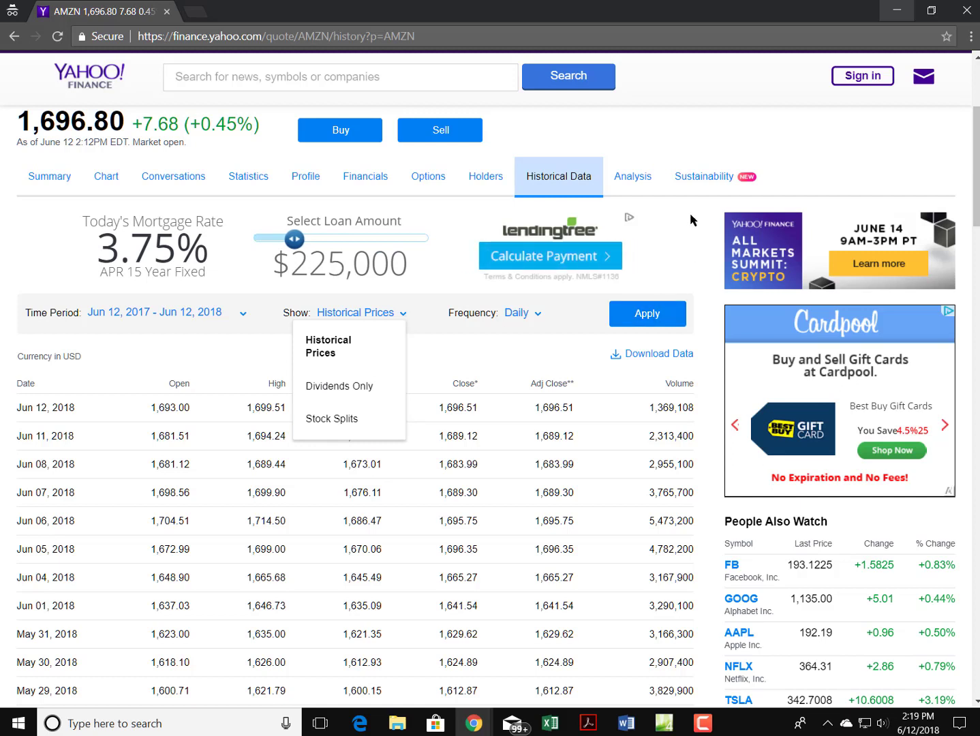
pyautogui.click(671, 273)
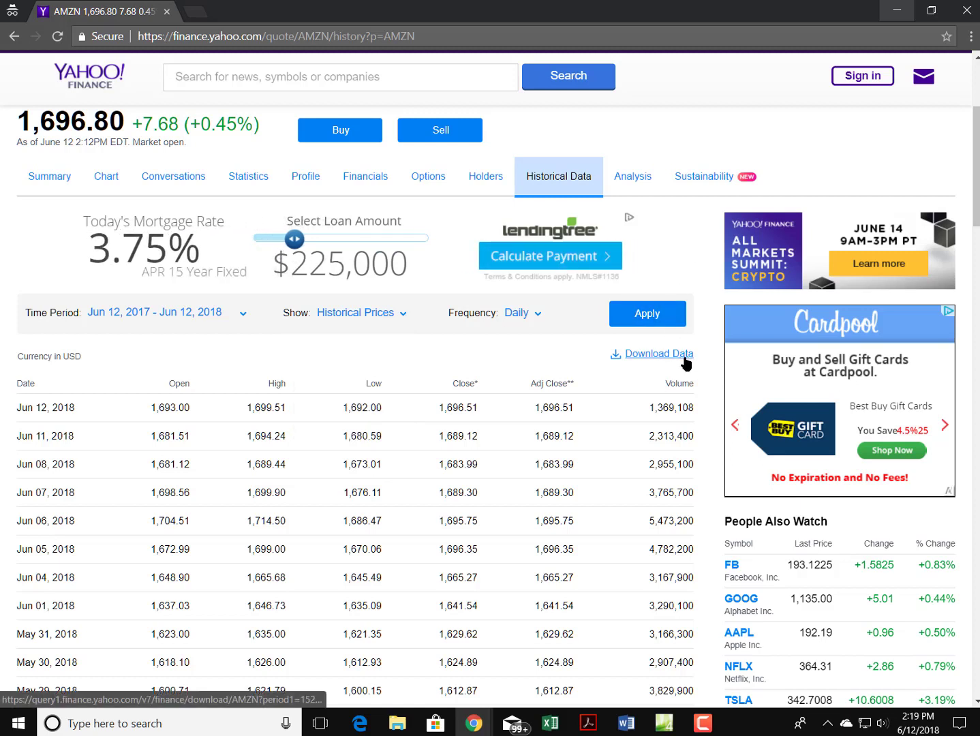
pyautogui.click(661, 354)
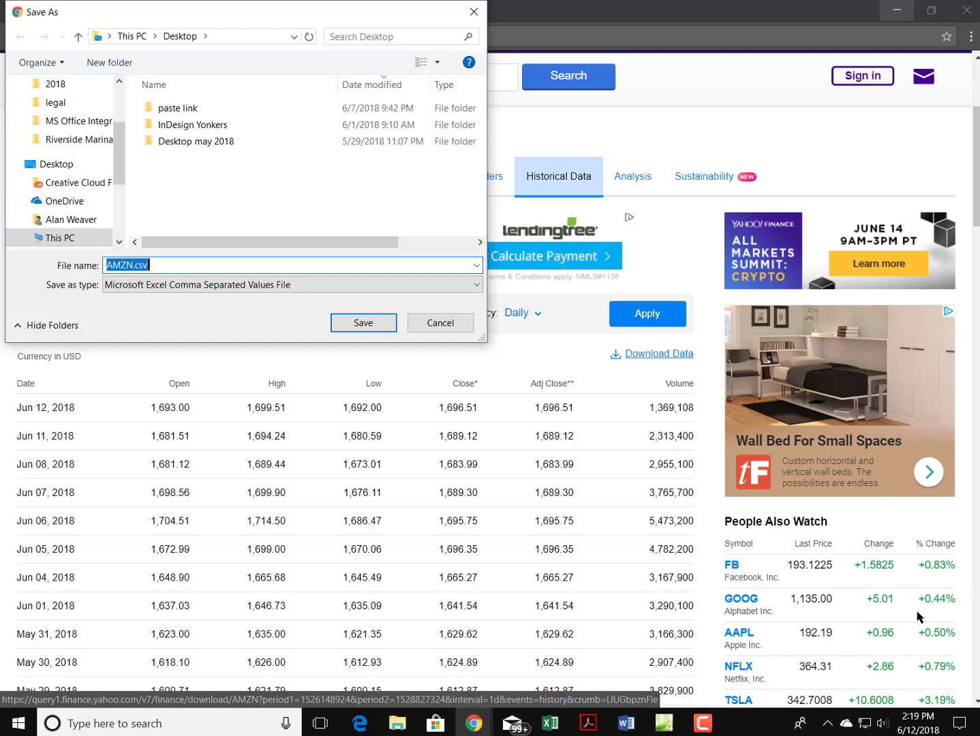
pyautogui.click(365, 325)
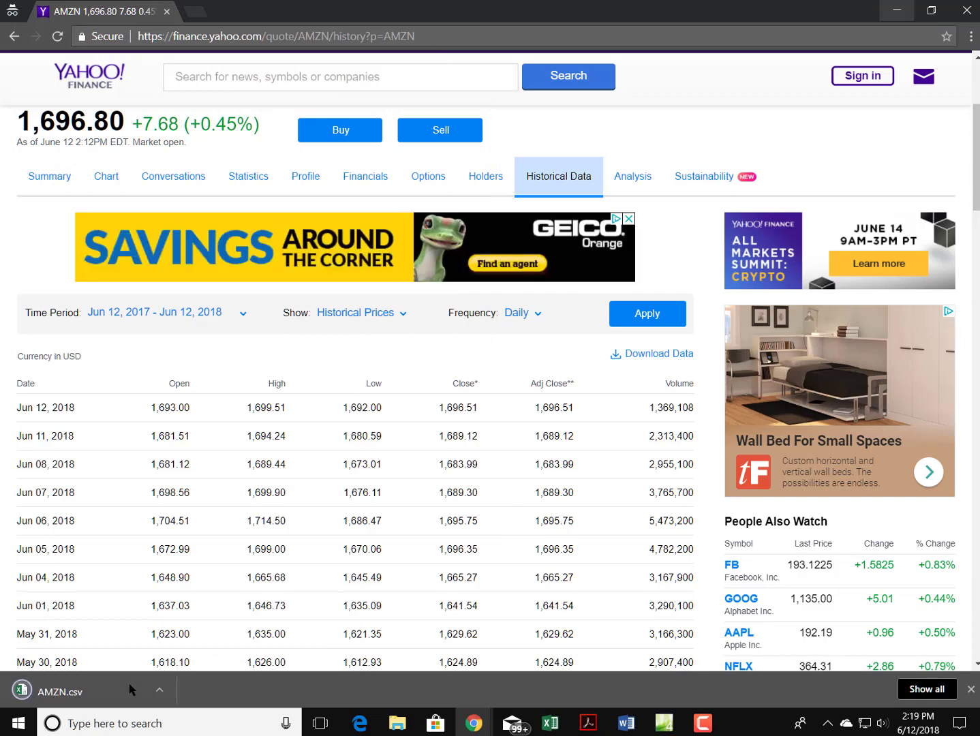
pyautogui.click(96, 695)
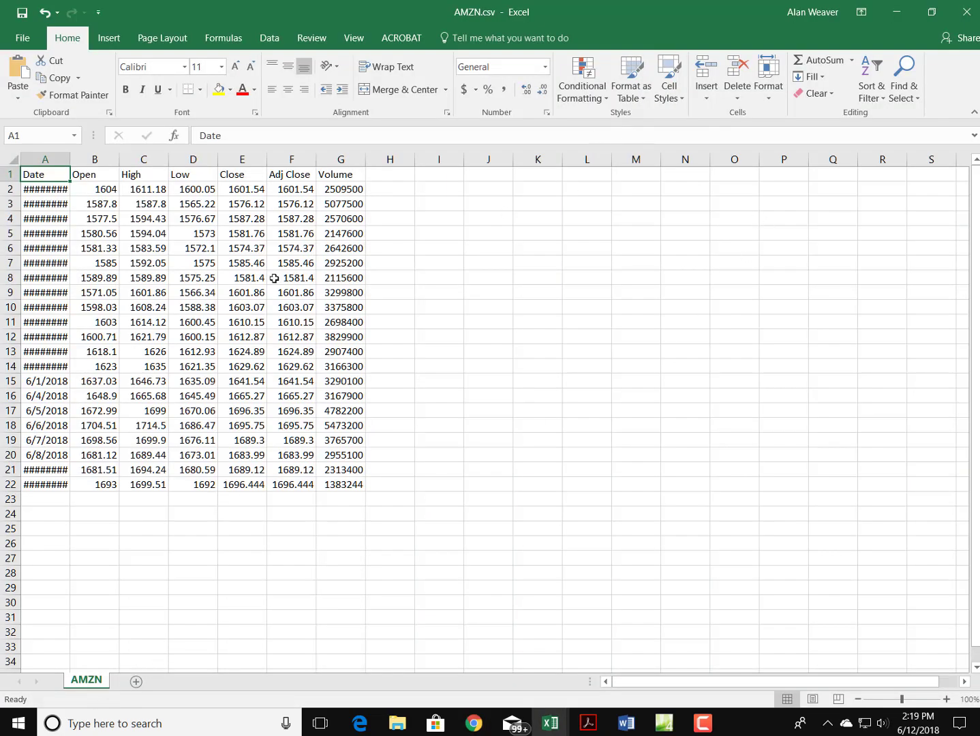
# Autofit the Date column and apply all borders to the stock table in A1:G22.
pyautogui.doubleClick(70, 159)
pyautogui.click(167, 275)
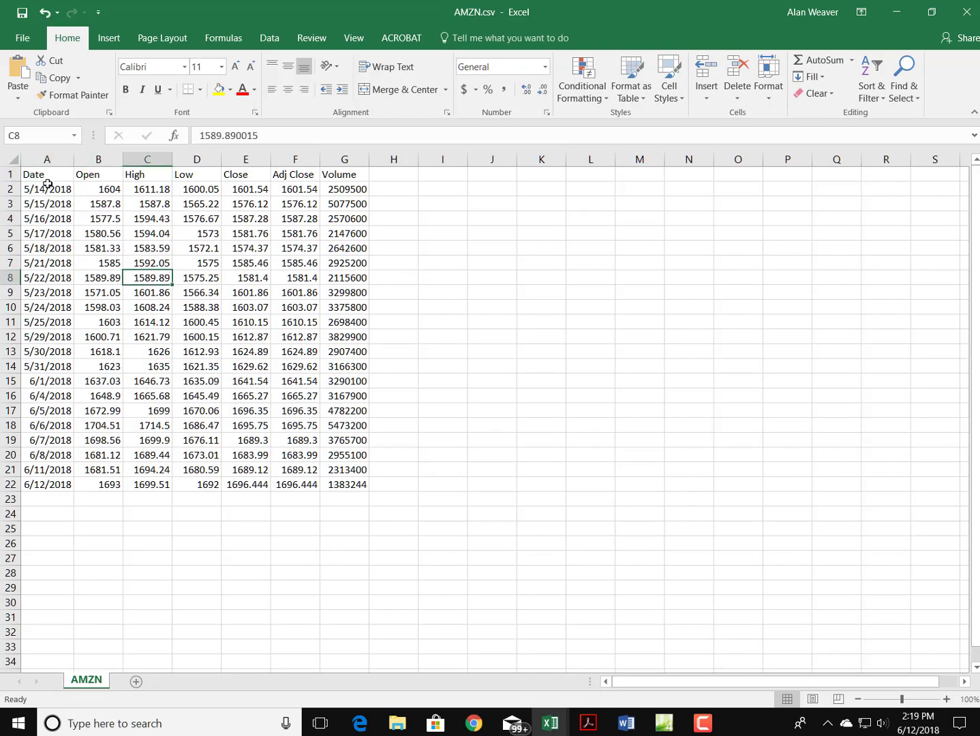
pyautogui.moveTo(40, 172); pyautogui.dragTo(332, 482)
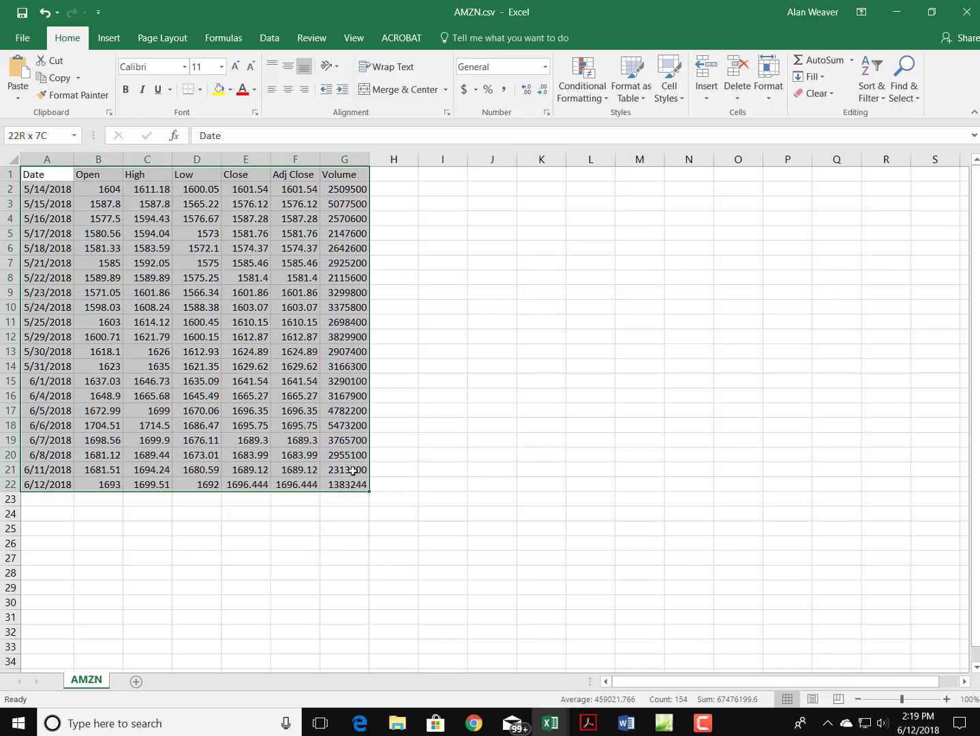
pyautogui.click(200, 90)
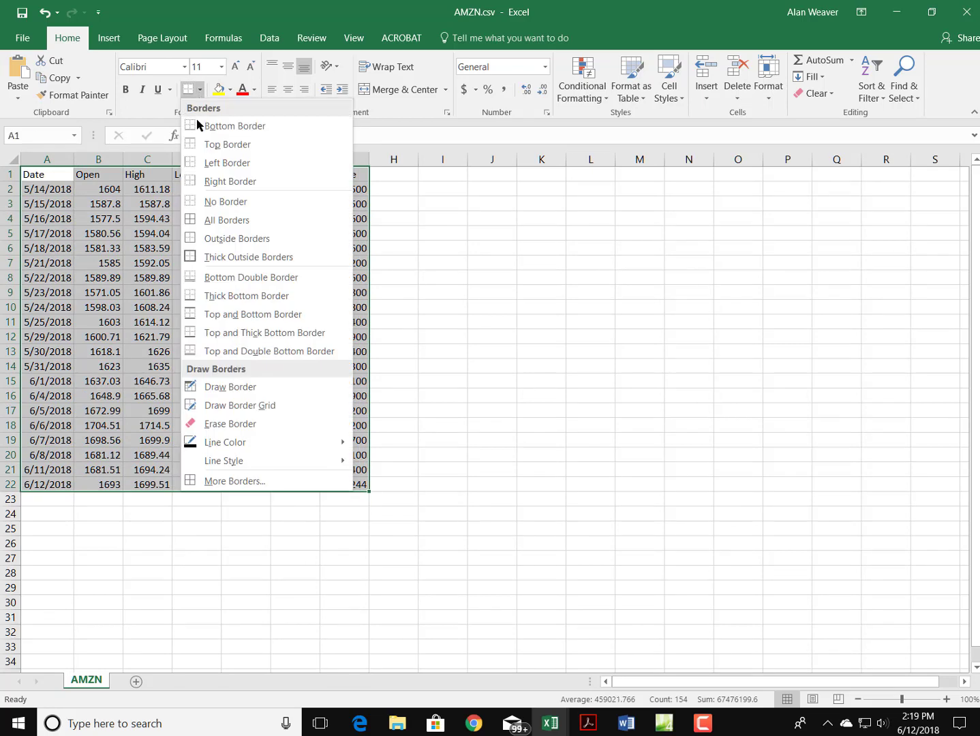
pyautogui.click(220, 220)
pyautogui.click(439, 305)
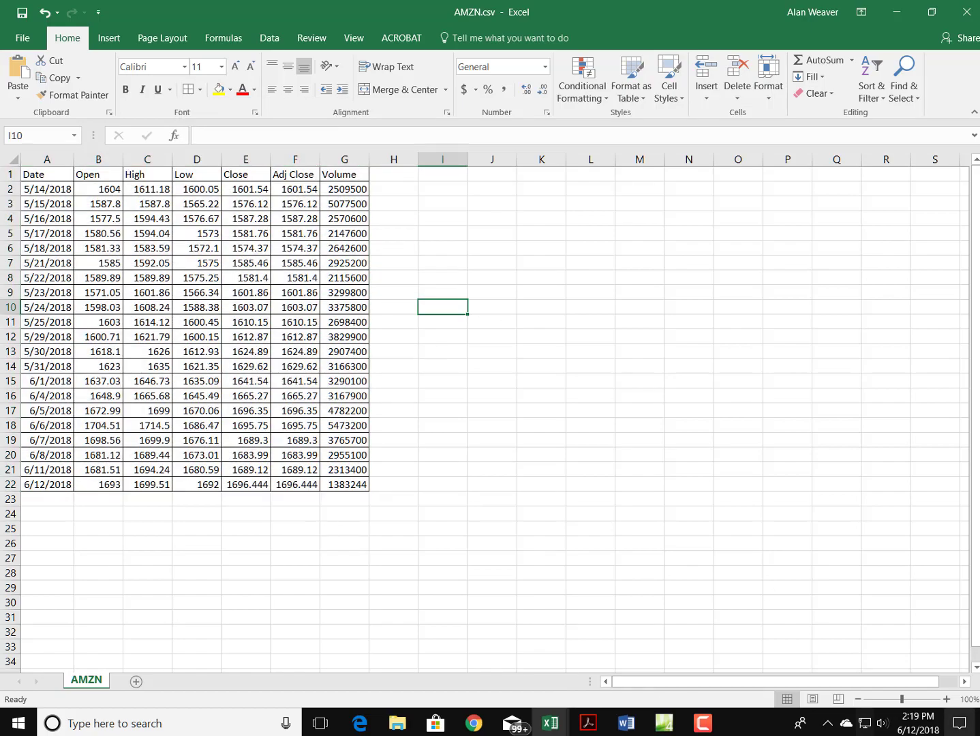
# Format the Volume values in G2:G22 with comma separators and no decimal places.
pyautogui.click(946, 700)
pyautogui.click(946, 699)
pyautogui.click(946, 700)
pyautogui.click(946, 700)
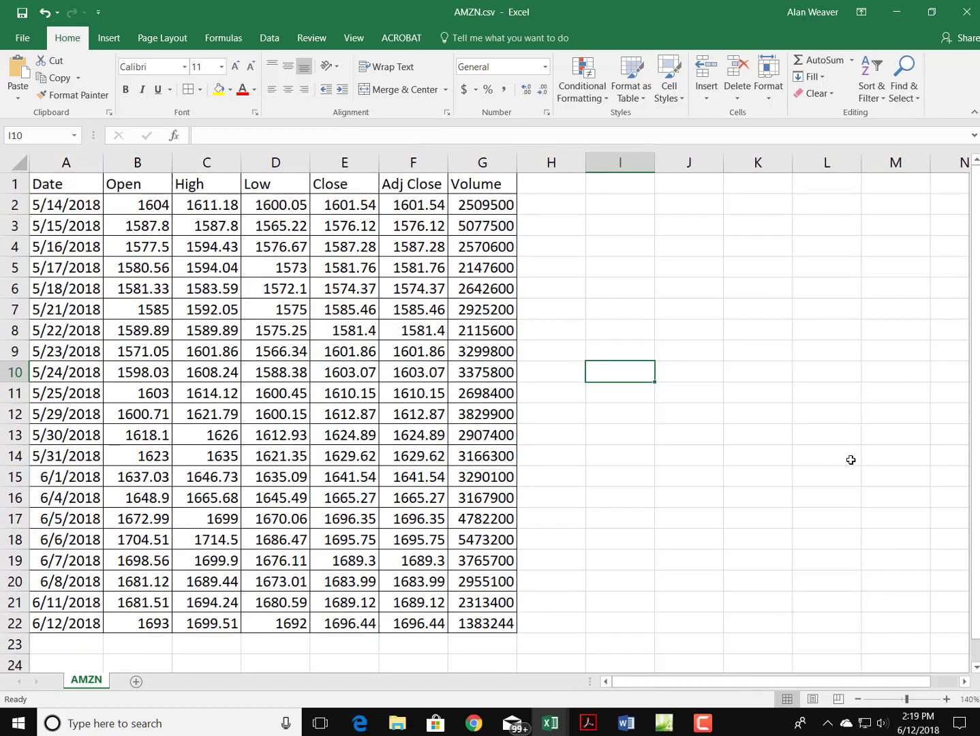
pyautogui.moveTo(482, 207); pyautogui.dragTo(455, 624)
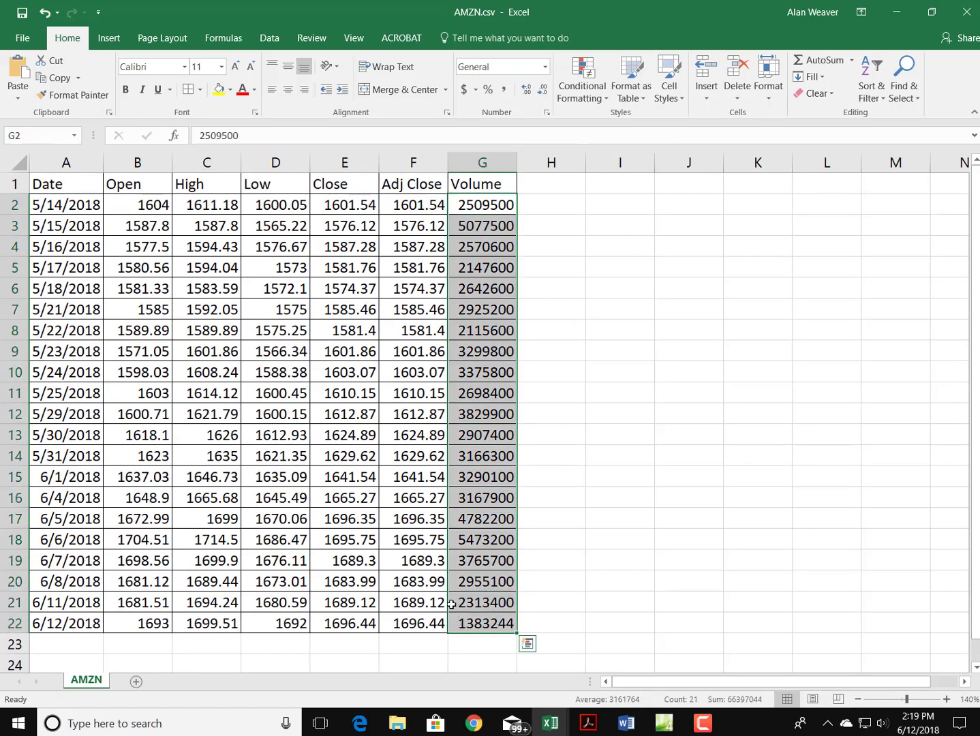
pyautogui.click(505, 91)
pyautogui.click(542, 90)
pyautogui.click(542, 89)
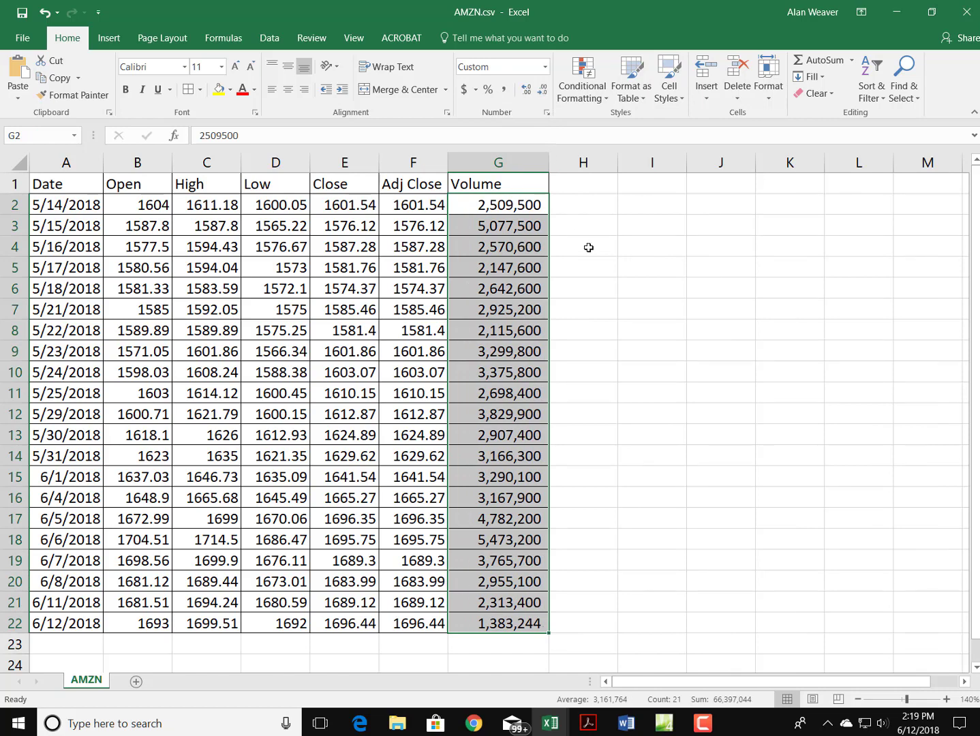
pyautogui.click(602, 259)
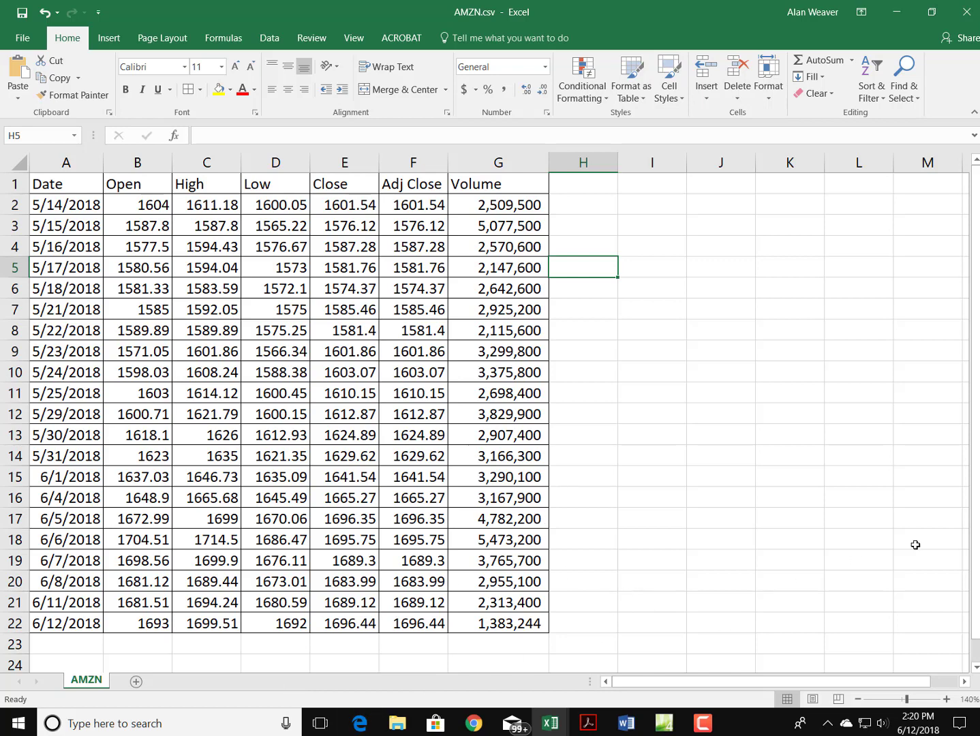
# Try the formula =MEDIAN(F2:F23) in F23 below the Adj Close column, and clear the cell.
pyautogui.click(414, 642)
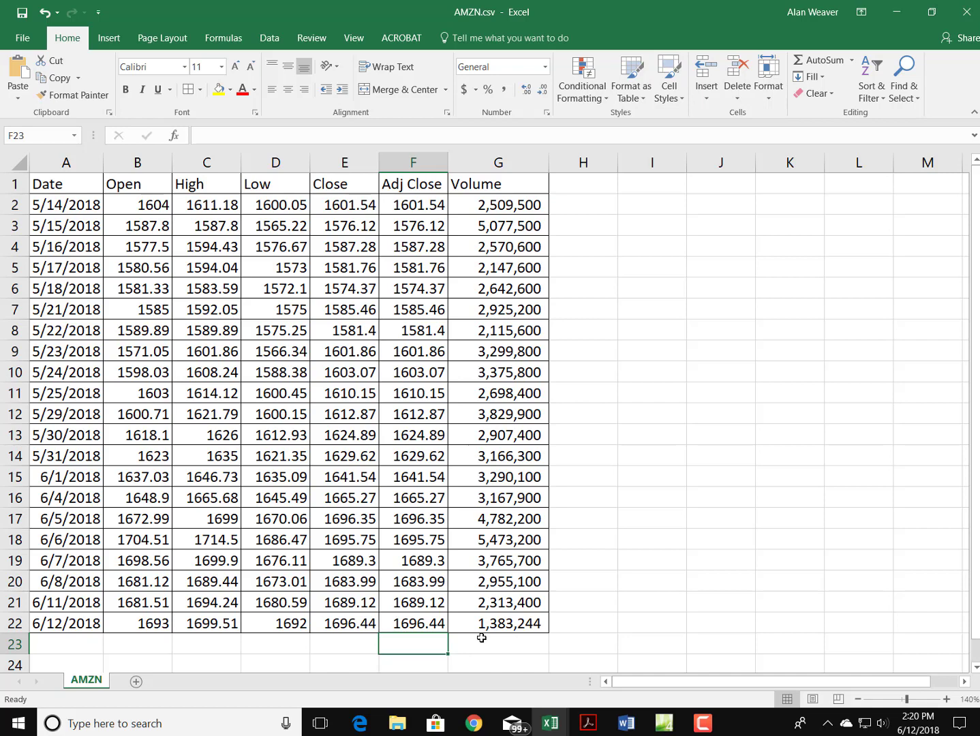
pyautogui.write('=')
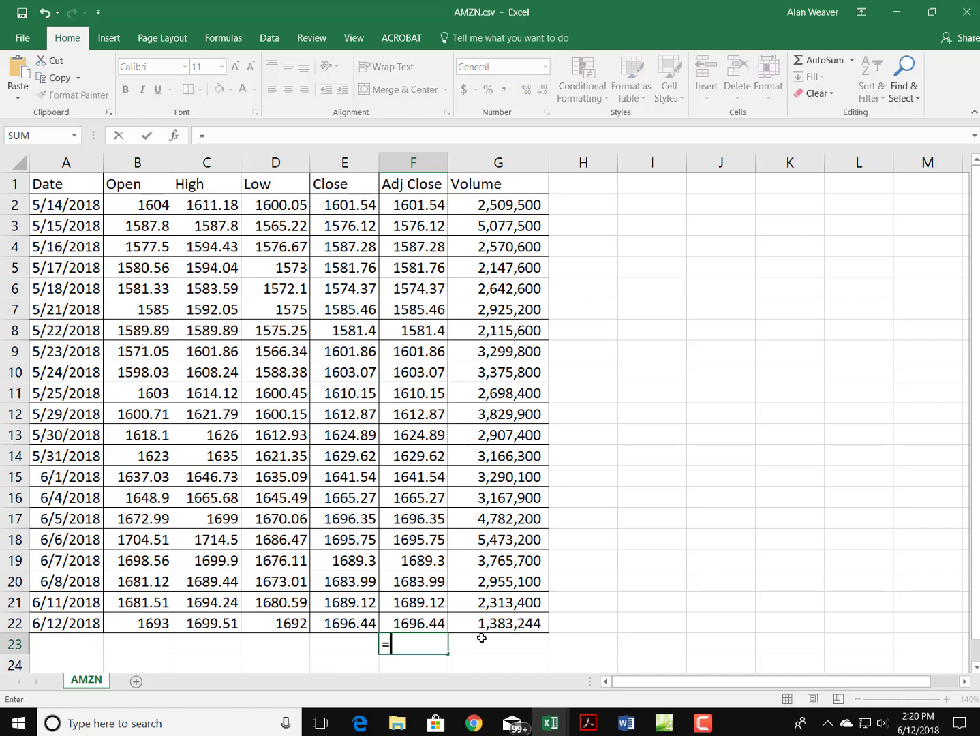
pyautogui.write('median(')
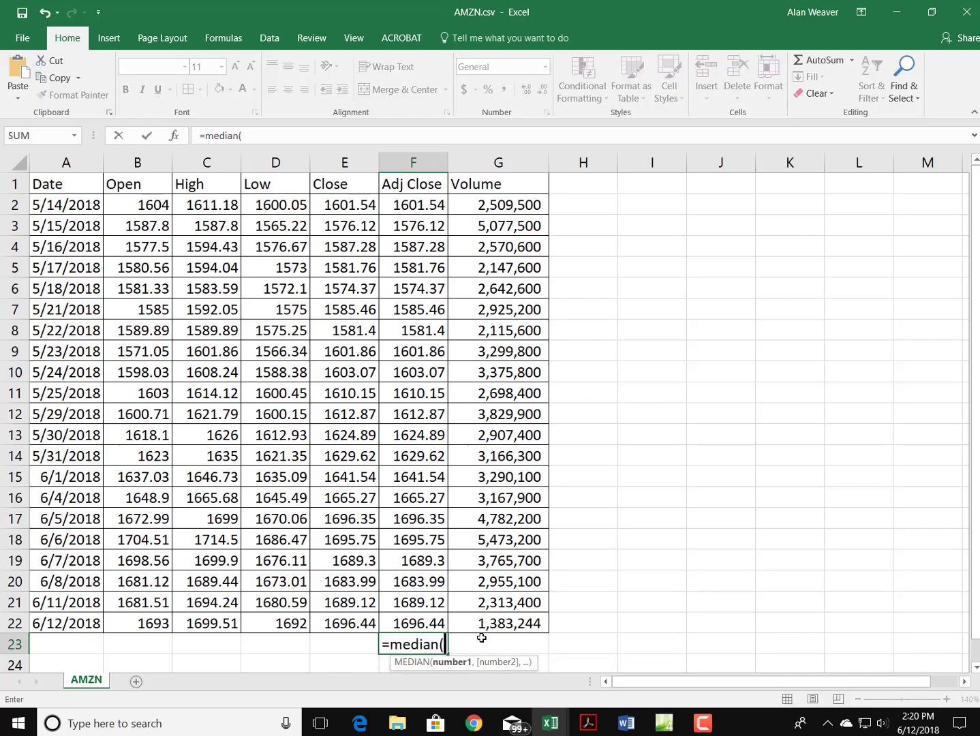
pyautogui.hotkey('shift', 'Up')
pyautogui.hotkey('shift', 'Up')
pyautogui.hotkey('shift', 'Up')
pyautogui.hotkey('shift', 'Up')
pyautogui.hotkey('shift', 'Up')
pyautogui.hotkey('shift', 'Up')
pyautogui.hotkey('shift', 'Up')
pyautogui.hotkey('shift', 'Up')
pyautogui.hotkey('shift', 'Up')
pyautogui.hotkey('shift', 'Up')
pyautogui.hotkey('shift', 'Up')
pyautogui.hotkey('shift', 'Up')
pyautogui.hotkey('shift', 'Up')
pyautogui.hotkey('shift', 'Up')
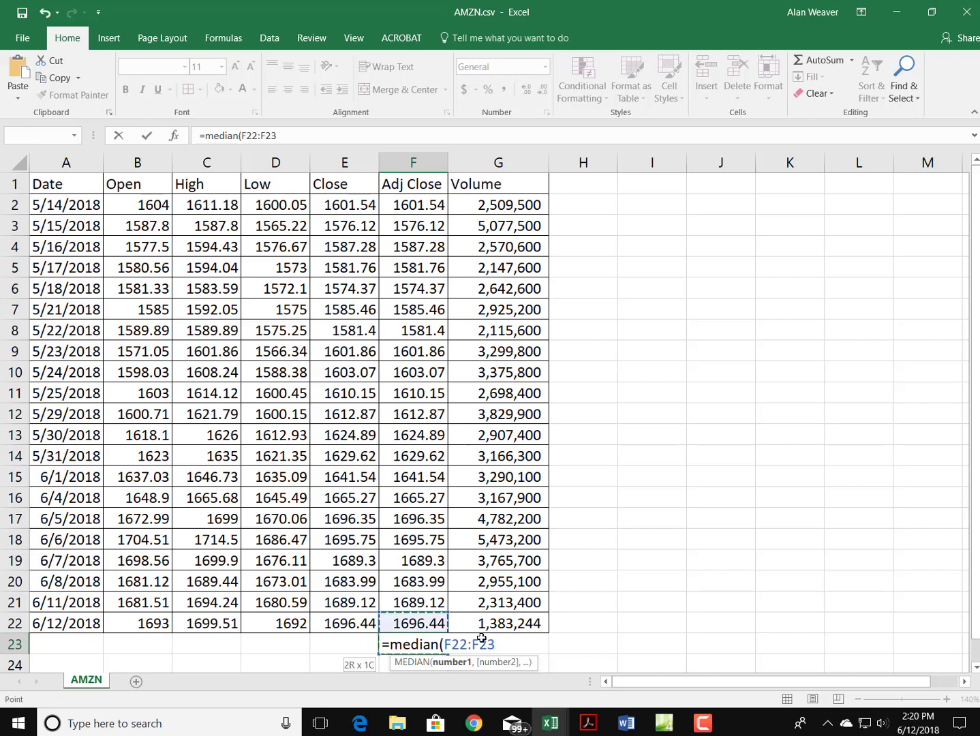
pyautogui.hotkey('shift', 'Up')
pyautogui.hotkey('shift', 'Up')
pyautogui.hotkey('shift', 'Up')
pyautogui.hotkey('shift', 'Up')
pyautogui.hotkey('shift', 'Up')
pyautogui.hotkey('shift', 'Up')
pyautogui.hotkey('shift', 'Up')
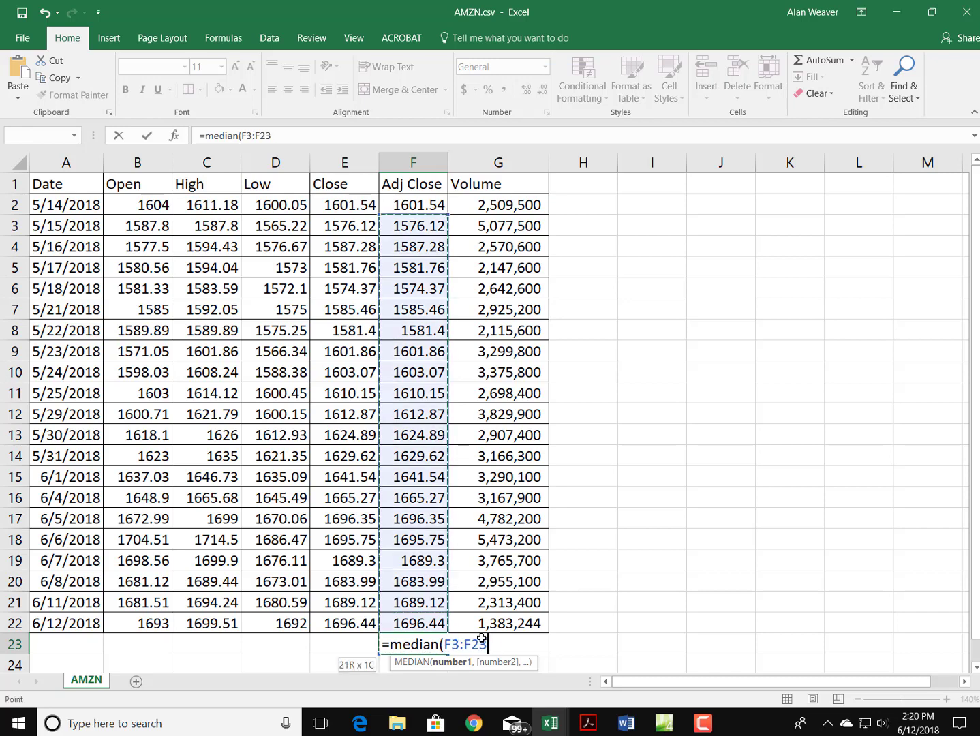
pyautogui.press('Return')
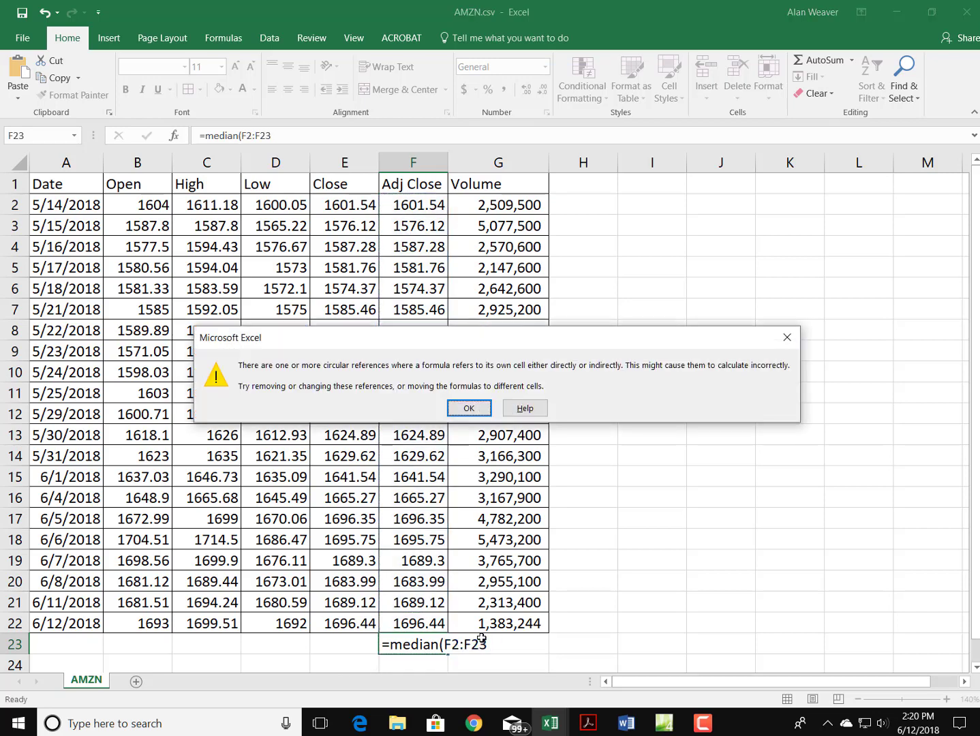
pyautogui.press('Return')
pyautogui.press('Up')
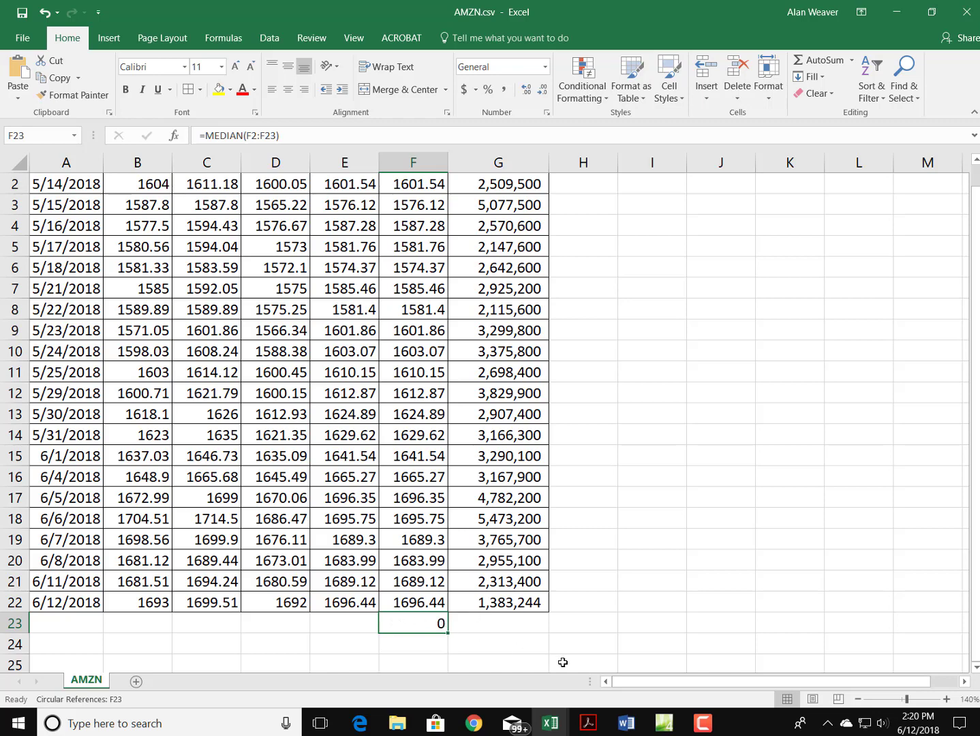
pyautogui.press('Delete')
# Calculate the median of the Adj Close prices in F23 with the formula =MEDIAN(F2:F22).
pyautogui.write('=med8')
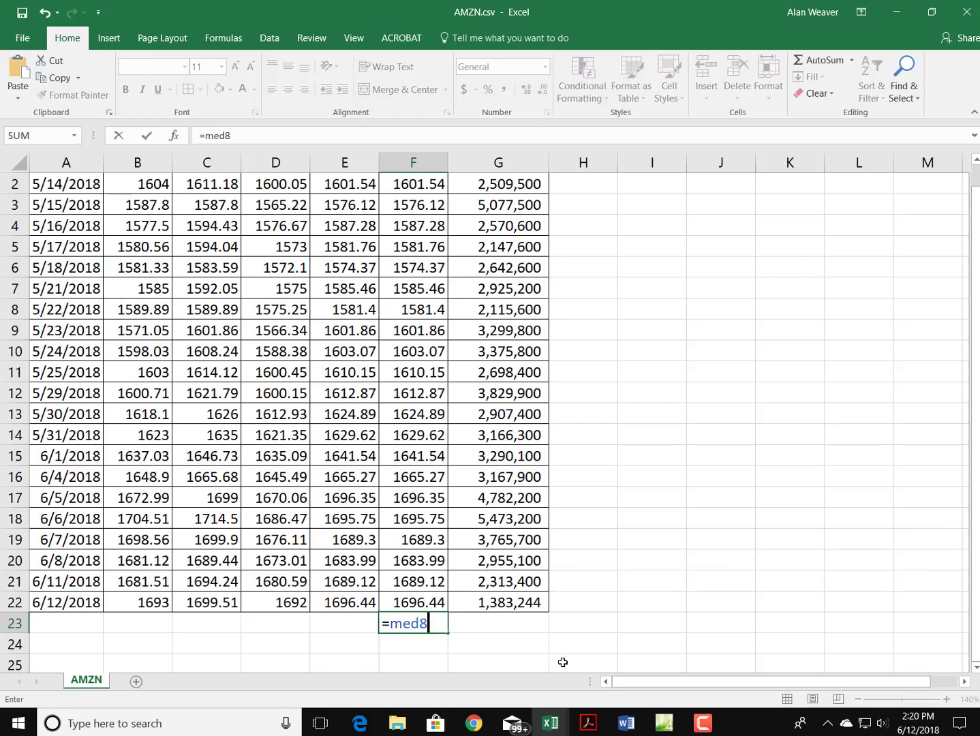
pyautogui.write('i')
pyautogui.press('BackSpace')
pyautogui.press('BackSpace')
pyautogui.write('ian(')
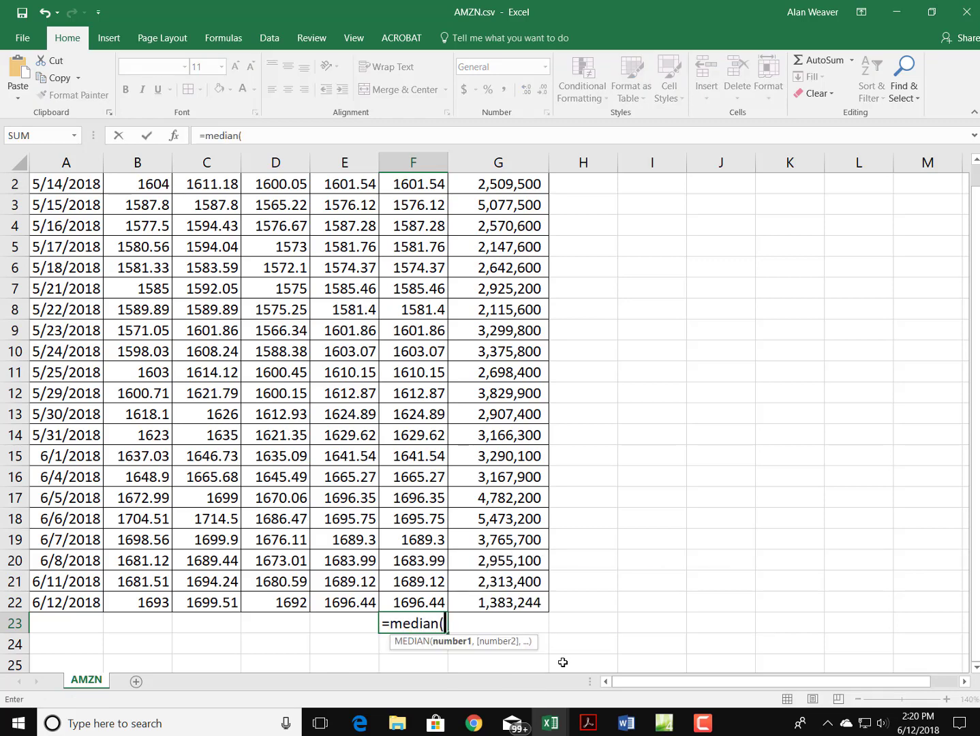
pyautogui.press('Up')
pyautogui.hotkey('shift', 'Up')
pyautogui.hotkey('shift', 'Up')
pyautogui.hotkey('shift', 'Up')
pyautogui.hotkey('shift', 'Up')
pyautogui.hotkey('shift', 'Up')
pyautogui.hotkey('shift', 'Up')
pyautogui.hotkey('shift', 'Up')
pyautogui.hotkey('shift', 'Up')
pyautogui.hotkey('shift', 'Up')
pyautogui.hotkey('shift', 'Up')
pyautogui.hotkey('shift', 'Up')
pyautogui.hotkey('shift', 'Up')
pyautogui.hotkey('shift', 'Up')
pyautogui.hotkey('shift', 'Up')
pyautogui.hotkey('shift', 'Up')
pyautogui.hotkey('shift', 'Up')
pyautogui.hotkey('shift', 'Up')
pyautogui.hotkey('shift', 'Up')
pyautogui.hotkey('shift', 'Up')
pyautogui.hotkey('shift', 'Up')
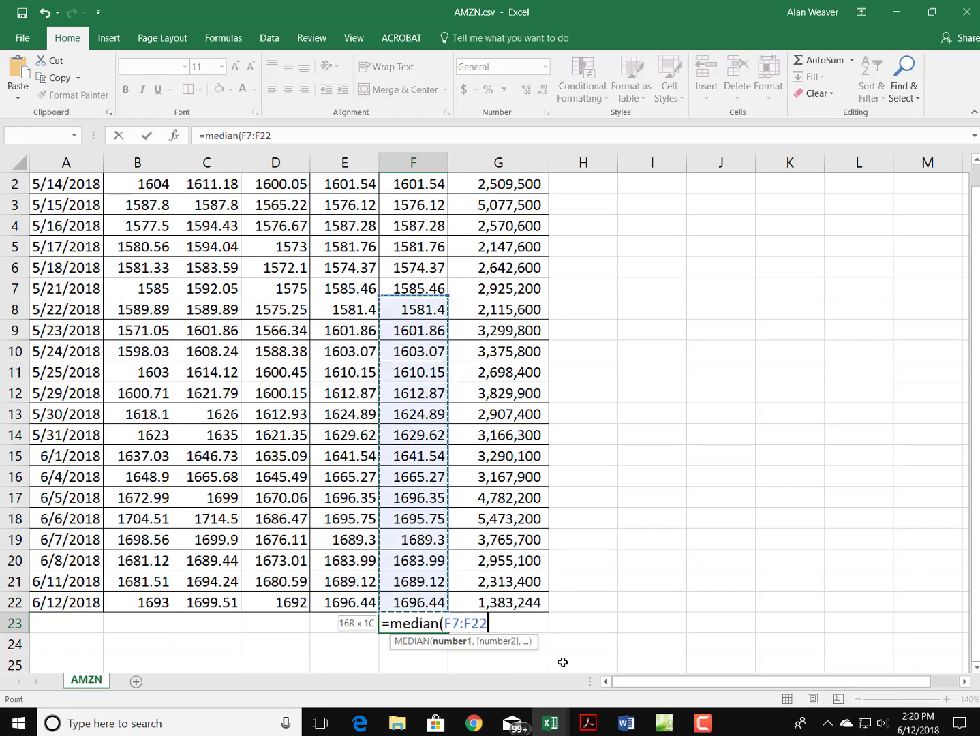
pyautogui.press('Return')
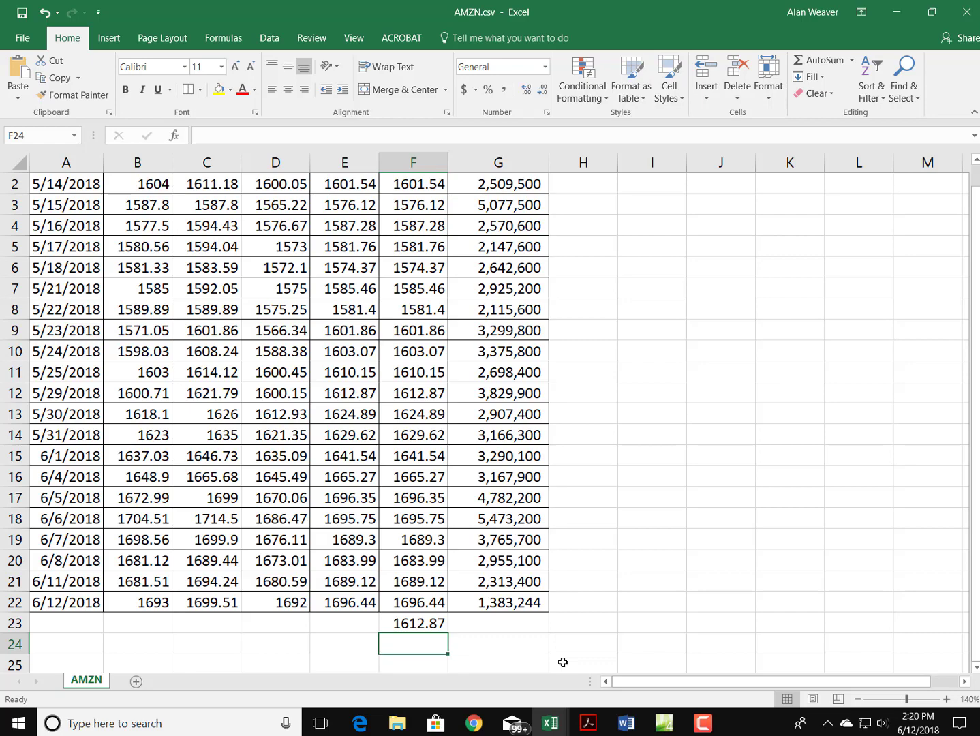
pyautogui.press('Up')
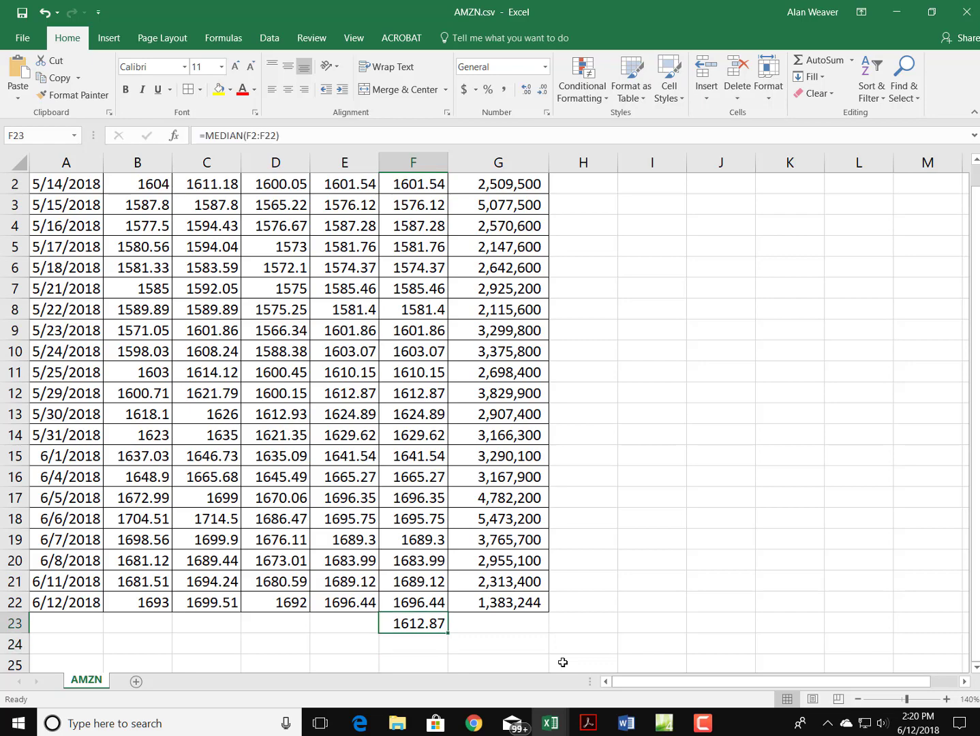
# Bold the column headings in row 1 of the stock table, and reselect the median cell F23.
pyautogui.press('Up')
pyautogui.press('Up')
pyautogui.press('Up')
pyautogui.press('Up')
pyautogui.press('Up')
pyautogui.press('Up')
pyautogui.press('Up')
pyautogui.press('Up')
pyautogui.press('Up')
pyautogui.press('Up')
pyautogui.press('Up')
pyautogui.press('Up')
pyautogui.press('Up')
pyautogui.press('Up')
pyautogui.press('Up')
pyautogui.press('Up')
pyautogui.press('Up')
pyautogui.press('Up')
pyautogui.press('Up')
pyautogui.press('Up')
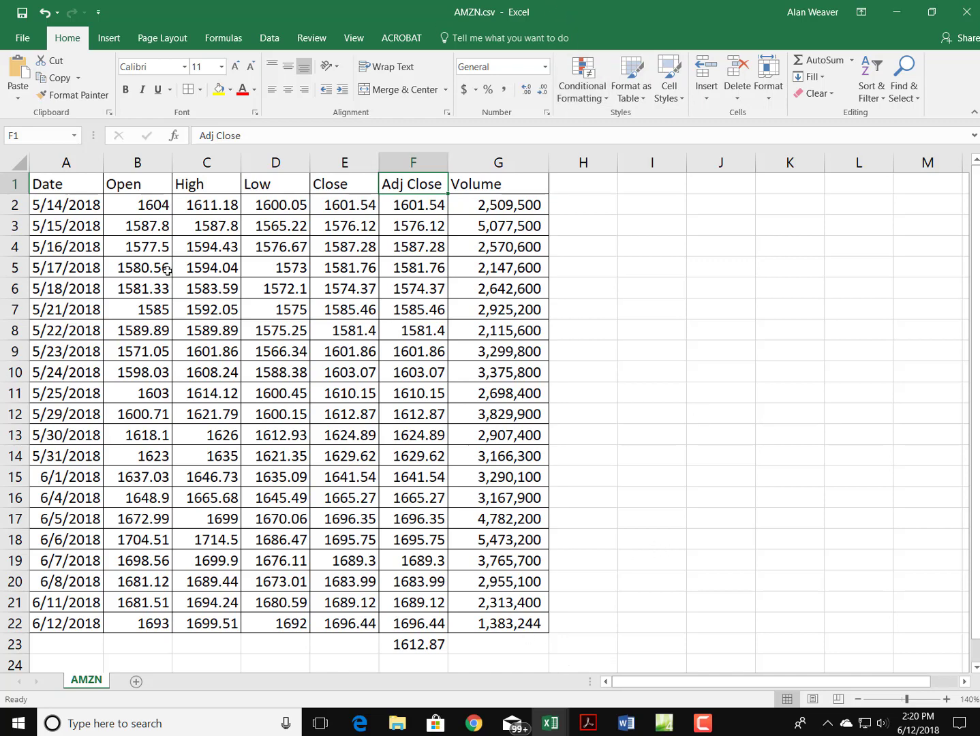
pyautogui.click(18, 183)
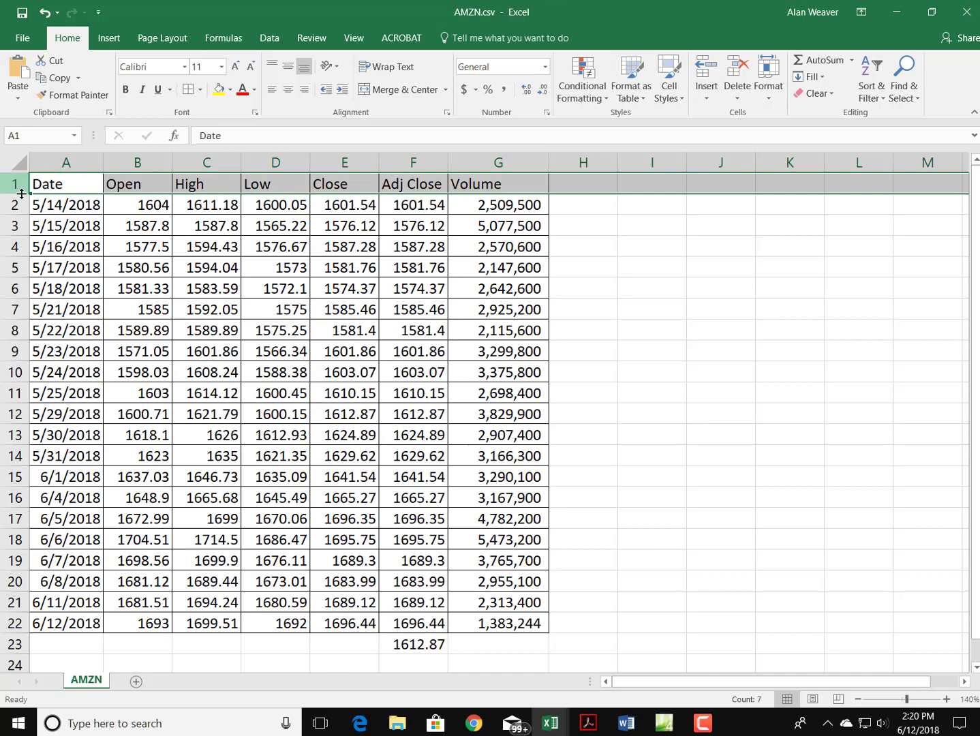
pyautogui.hotkey('ctrl', 'b')
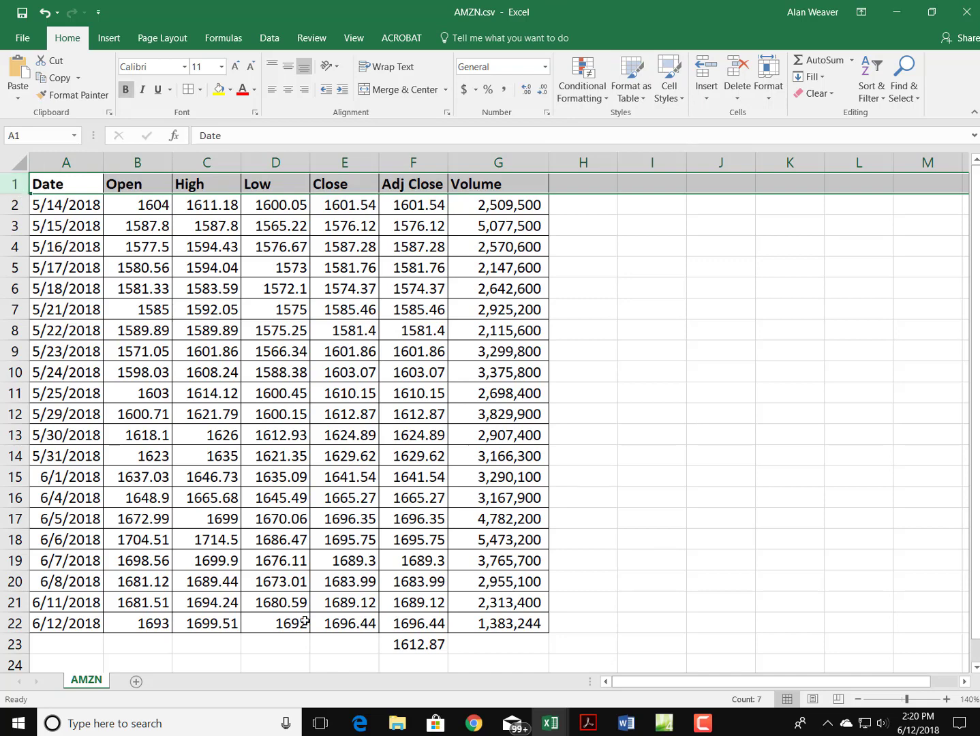
pyautogui.click(426, 651)
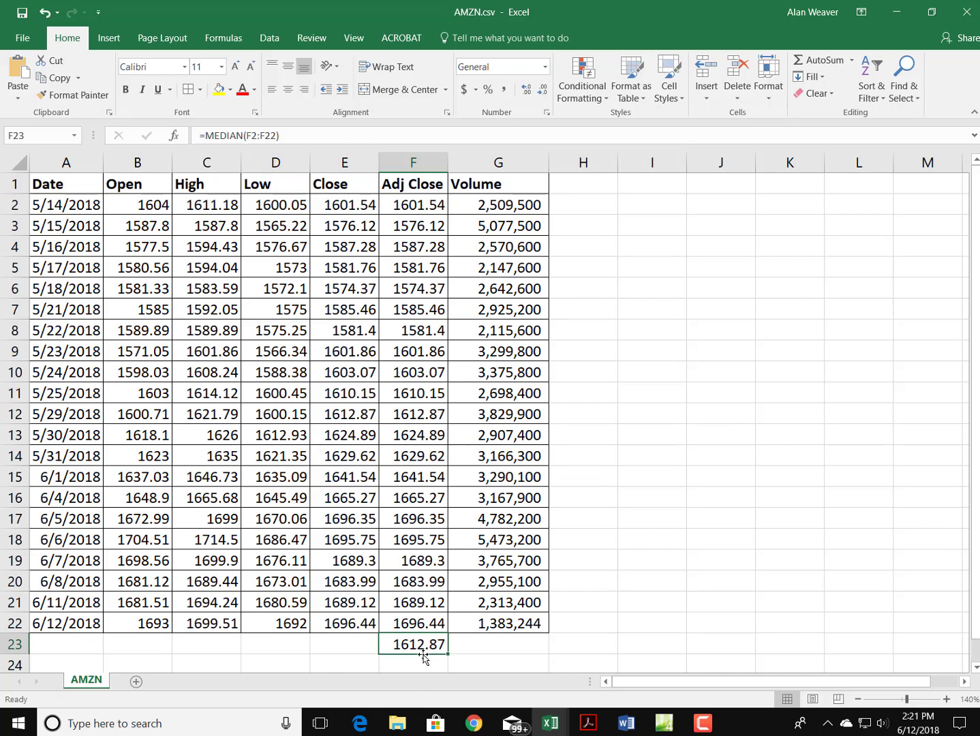
# Save the CSV file as an Excel Workbook (*.xlsx) named AMZN on the Desktop.
pyautogui.click(23, 41)
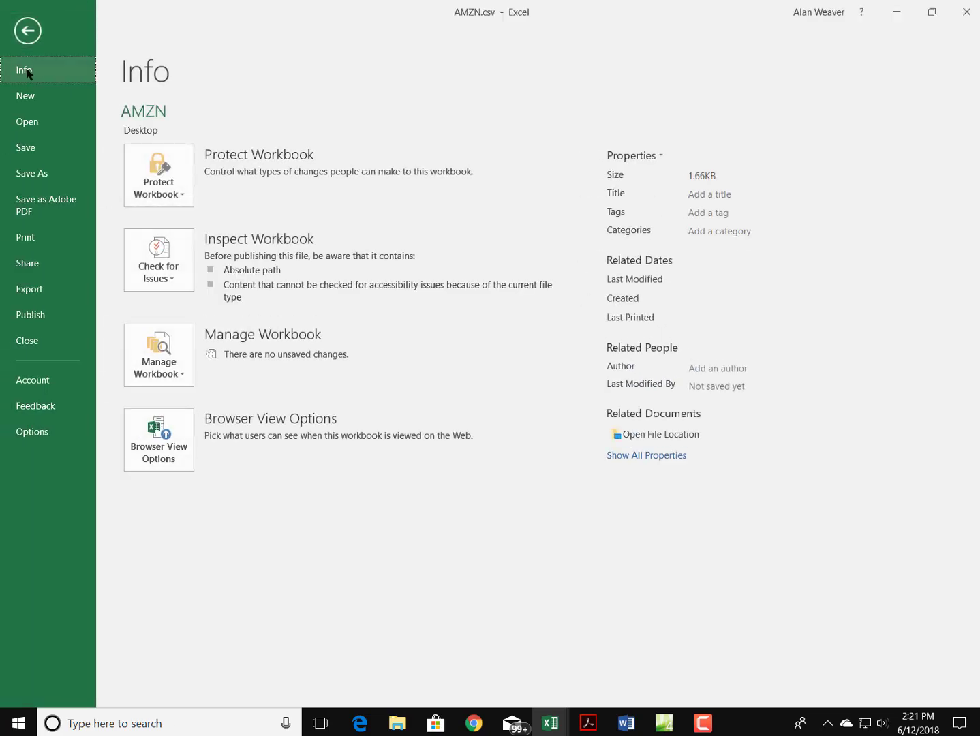
pyautogui.click(59, 183)
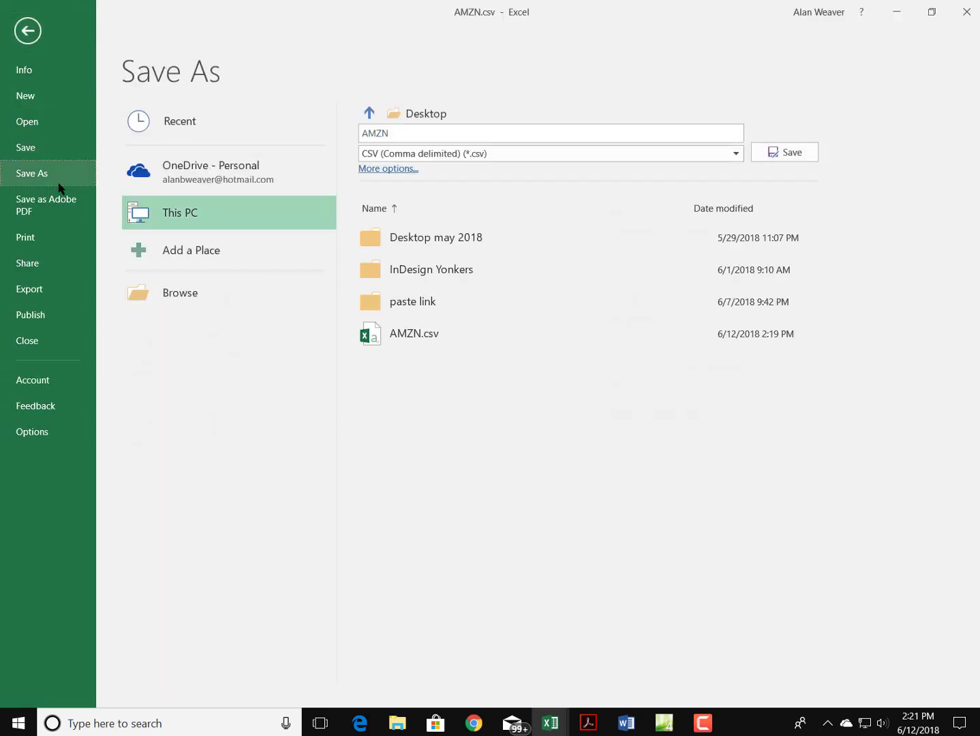
pyautogui.click(736, 154)
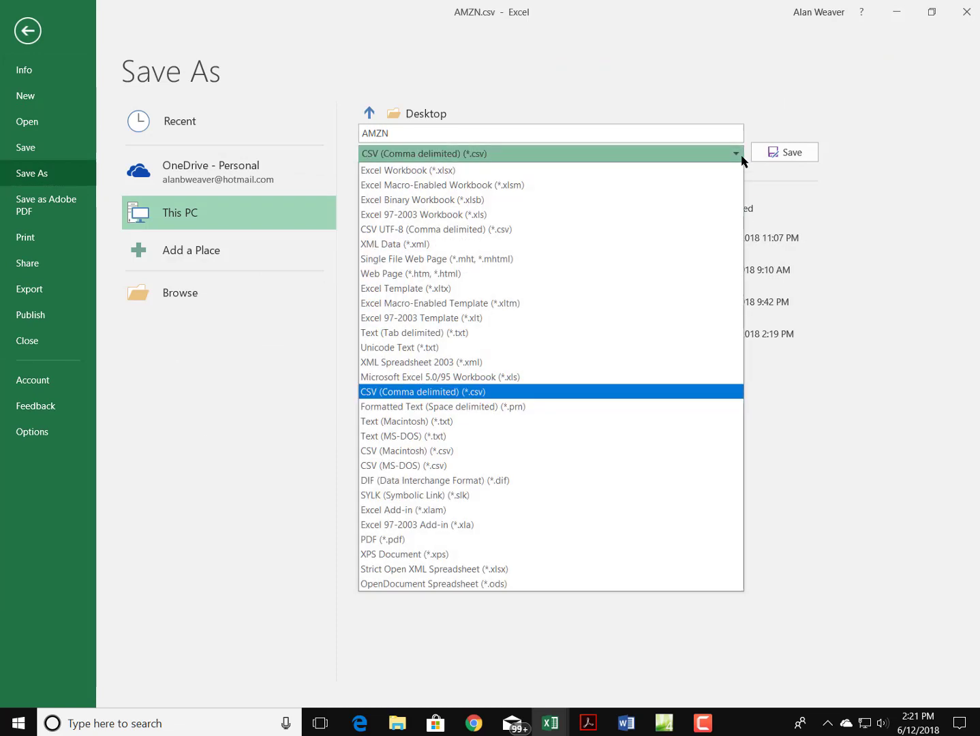
pyautogui.click(532, 169)
pyautogui.click(790, 152)
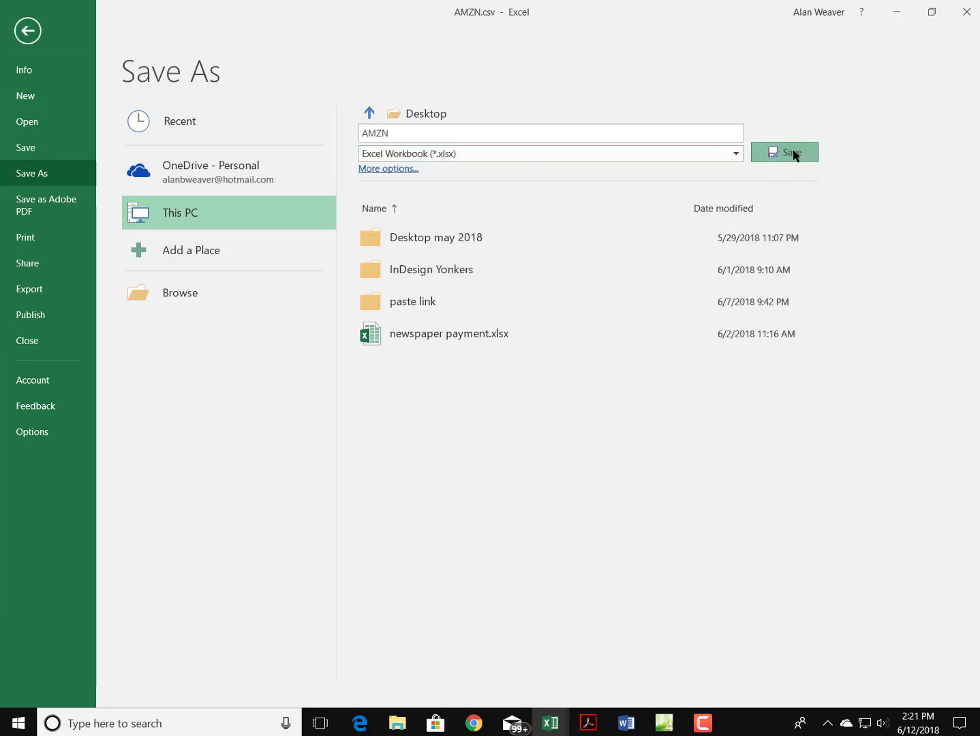